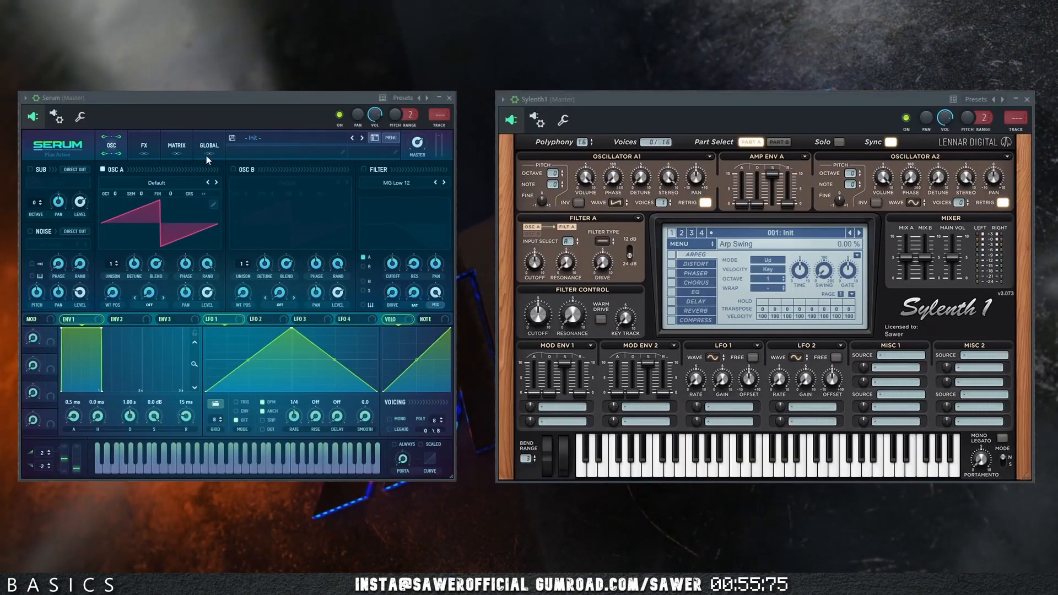
# - Toggle Serum's oscillator B on and off while cycling through the waveforms of Sylenth1's oscillator A1
pyautogui.click(233, 170)
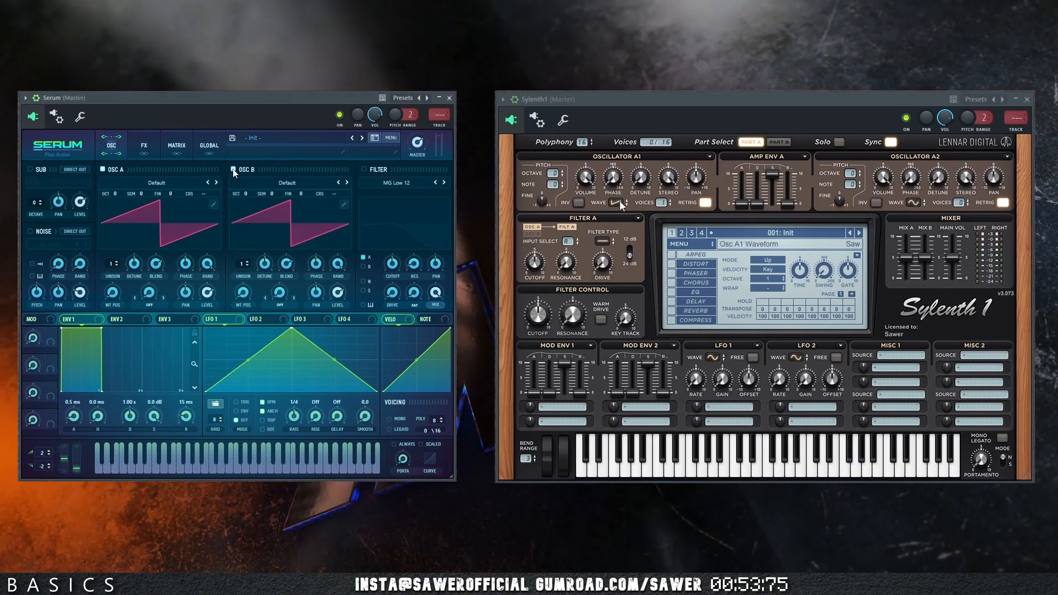
pyautogui.click(620, 202)
pyautogui.click(233, 170)
pyautogui.click(620, 203)
# - Load the Basic Shapes wavetable in Serum's oscillator A and adjust its wavetable position, cycling Sylenth1's oscillator A1 waveform to Triangle
pyautogui.click(175, 183)
pyautogui.click(620, 203)
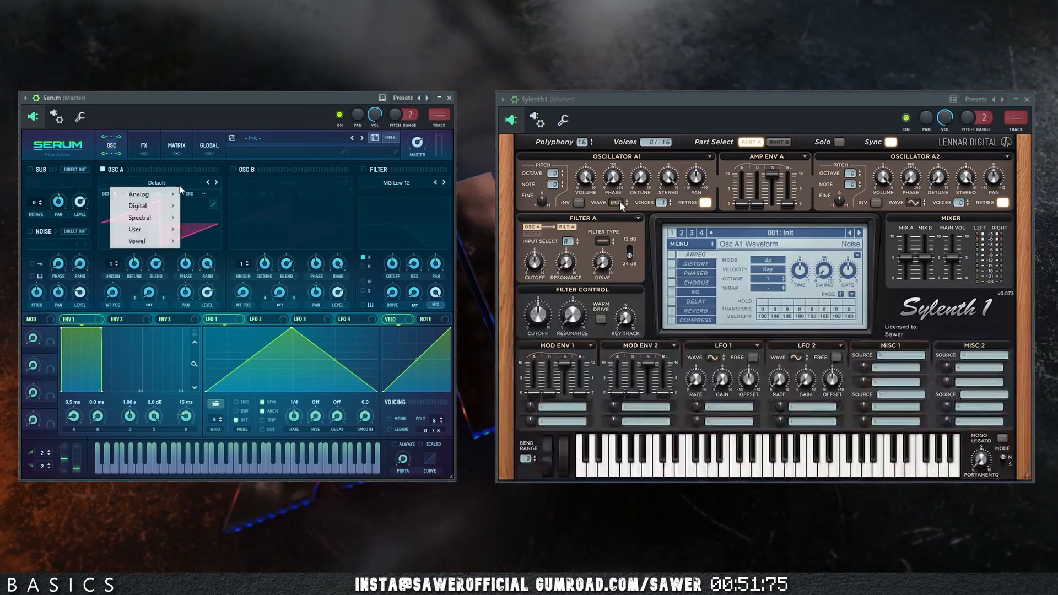
pyautogui.click(620, 202)
pyautogui.moveTo(174, 194)
pyautogui.click(620, 203)
pyautogui.click(620, 203)
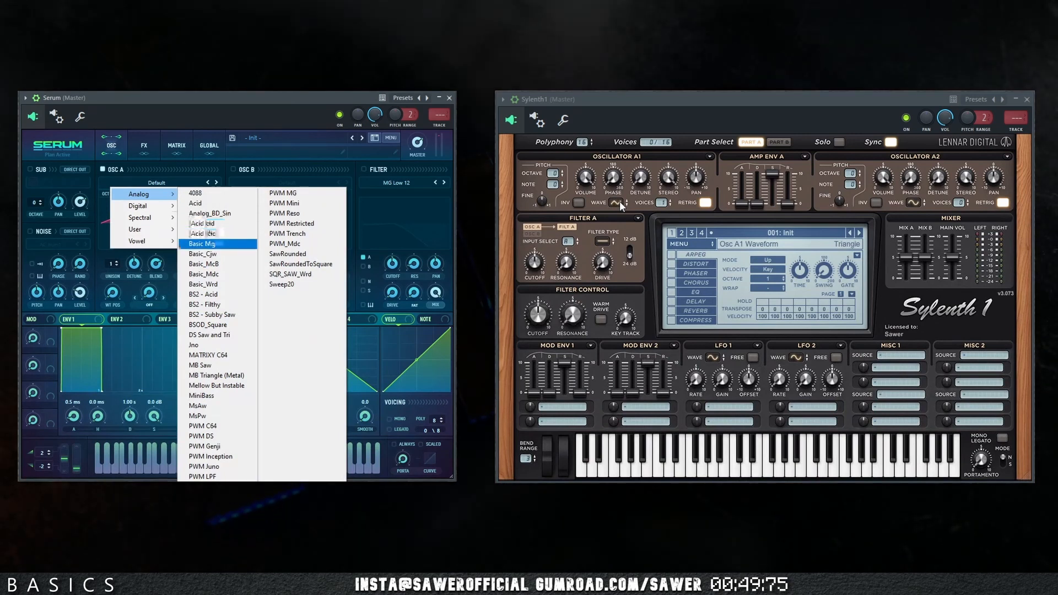
pyautogui.click(206, 244)
pyautogui.moveTo(112, 293)
pyautogui.mouseDown()
pyautogui.moveTo(138, 230)
pyautogui.moveTo(124, 300)
pyautogui.mouseUp()
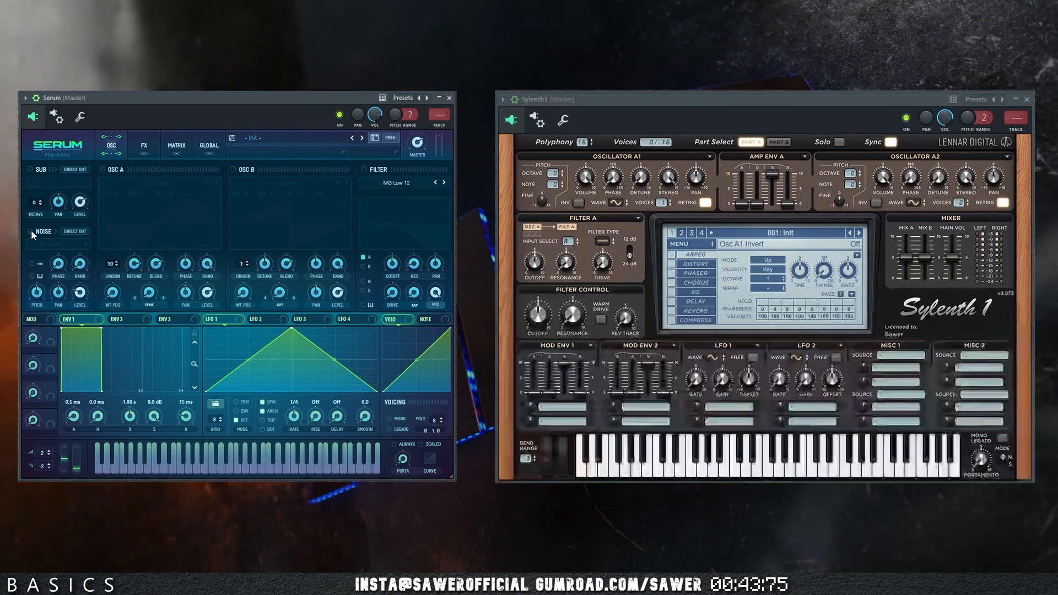
# - Adjust the level of Serum's noise oscillator and enable oscillator A
pyautogui.moveTo(82, 294); pyautogui.dragTo(85, 290)
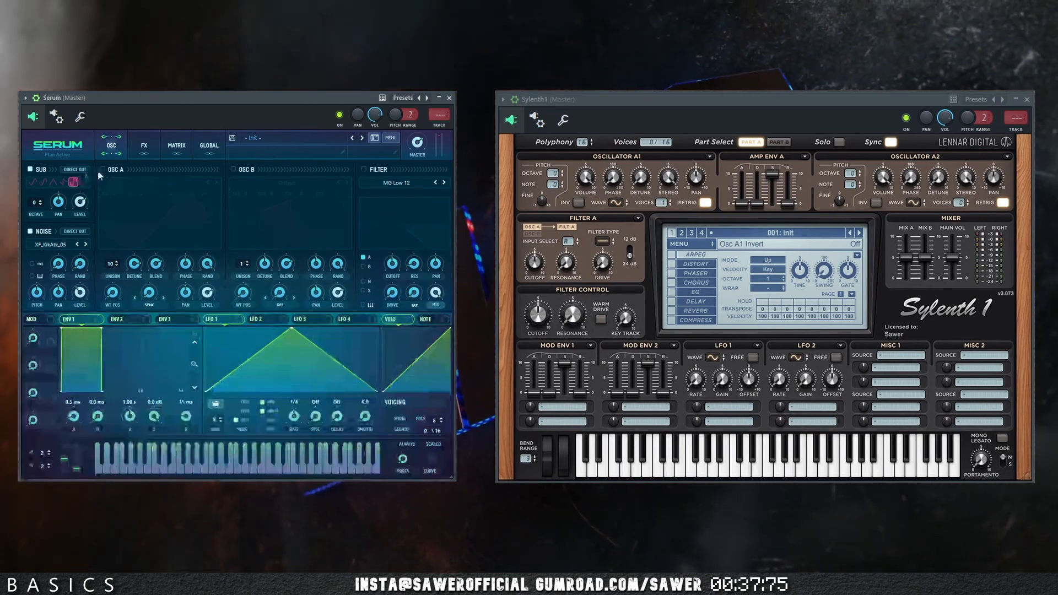
pyautogui.click(103, 170)
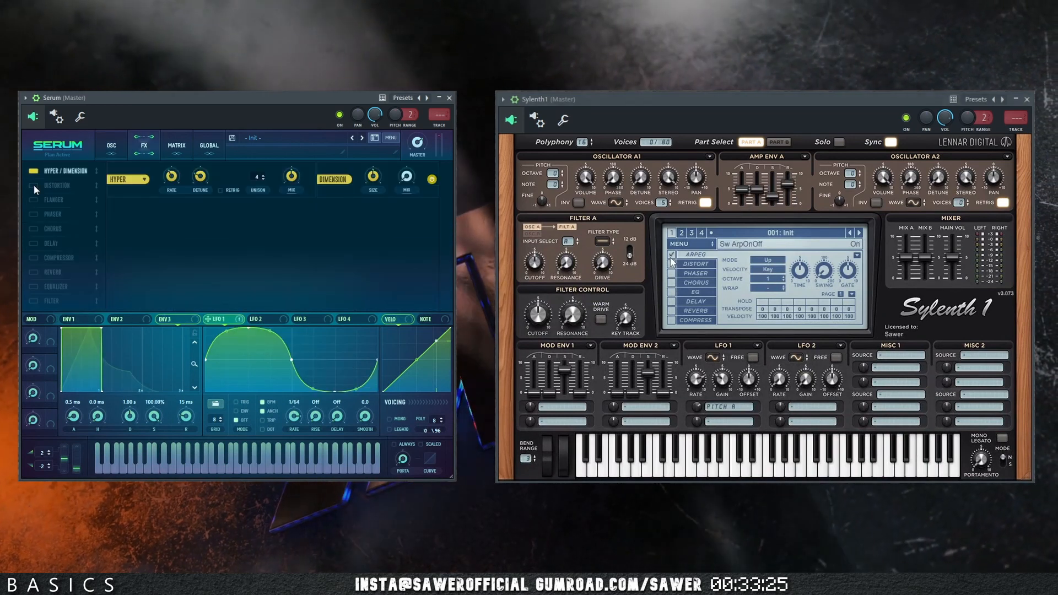
# - Enable the Distortion, Flanger, Phaser and Chorus effects in Serum's effects rack
pyautogui.click(34, 186)
pyautogui.click(34, 200)
pyautogui.click(34, 214)
pyautogui.click(34, 229)
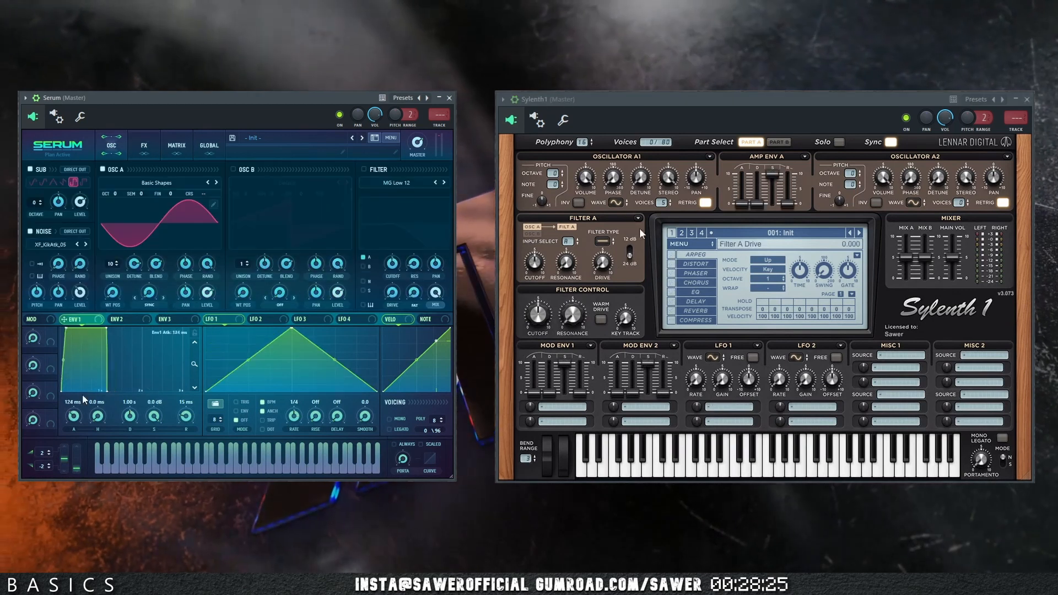
# - Lengthen Serum's envelope 1 attack to about 690 ms and raise the attack of Sylenth1's amp envelope A
pyautogui.moveTo(83, 395); pyautogui.dragTo(87, 382)
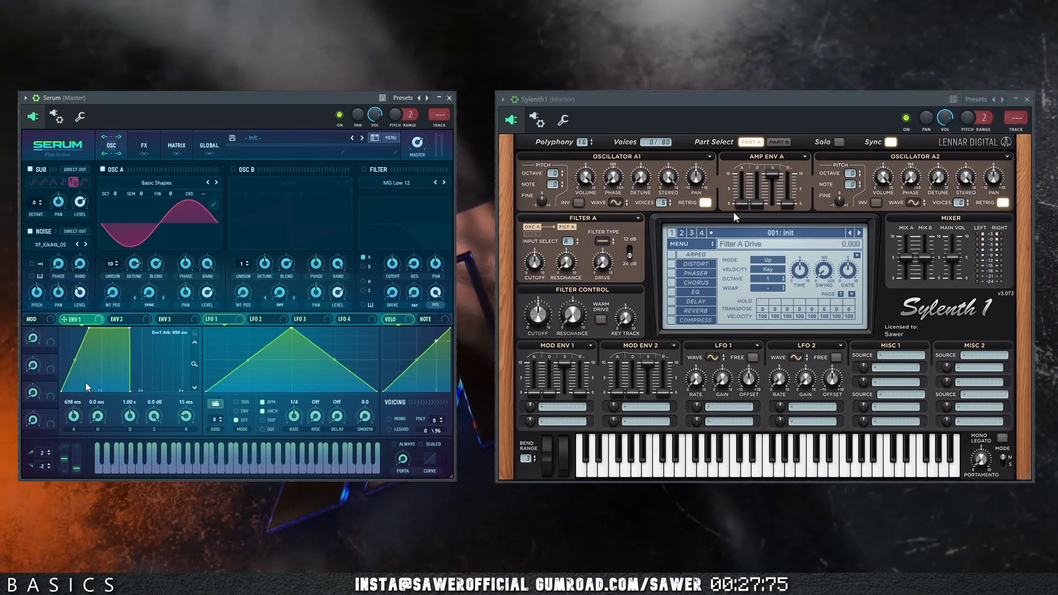
pyautogui.moveTo(741, 204); pyautogui.dragTo(742, 203)
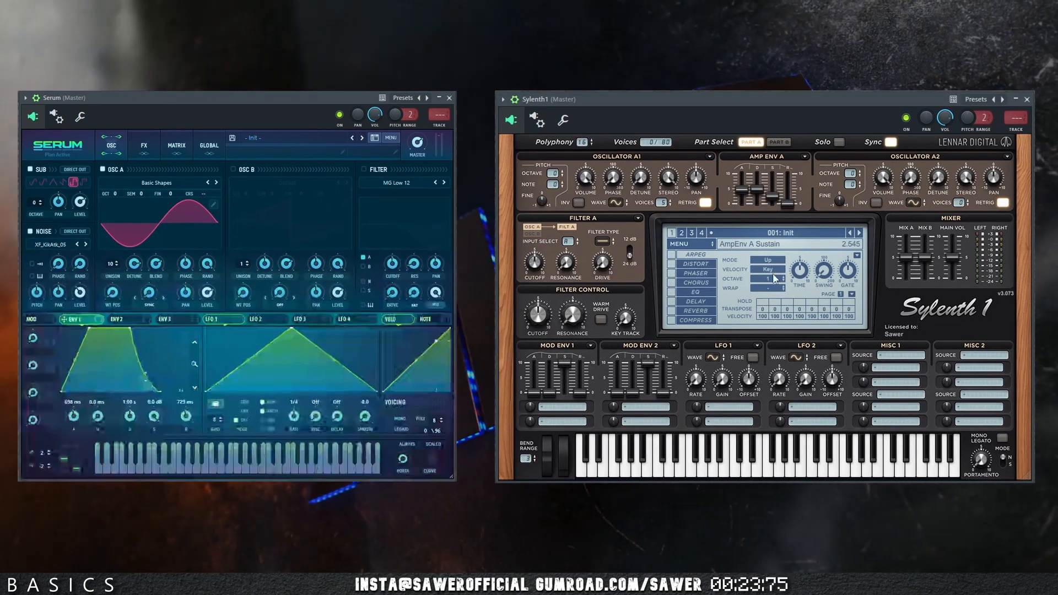
pyautogui.moveTo(162, 397); pyautogui.dragTo(159, 430)
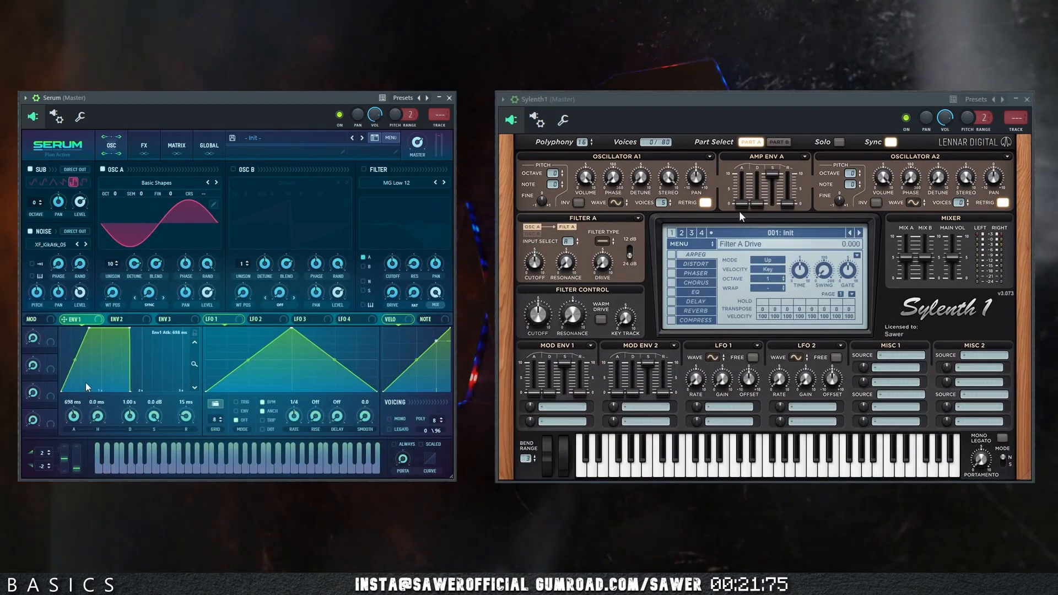
pyautogui.moveTo(739, 210); pyautogui.dragTo(741, 194)
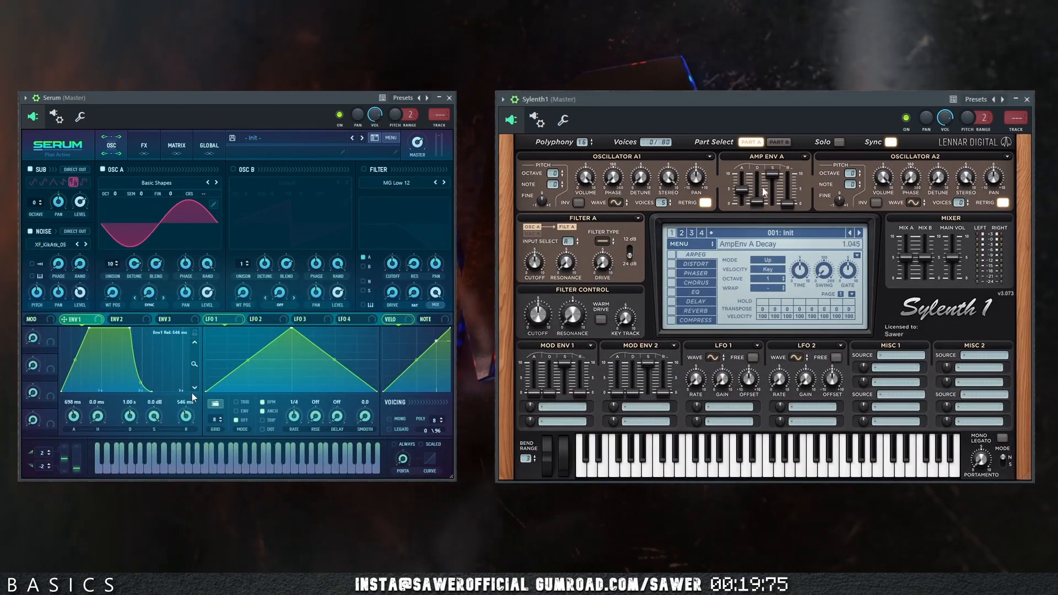
# - Shape the envelope tails with Serum's envelope 1 release at about 725 ms, a lower sustain, and a longer amp envelope decay in Sylenth1
pyautogui.moveTo(193, 397); pyautogui.dragTo(189, 400)
pyautogui.moveTo(764, 192); pyautogui.dragTo(769, 148)
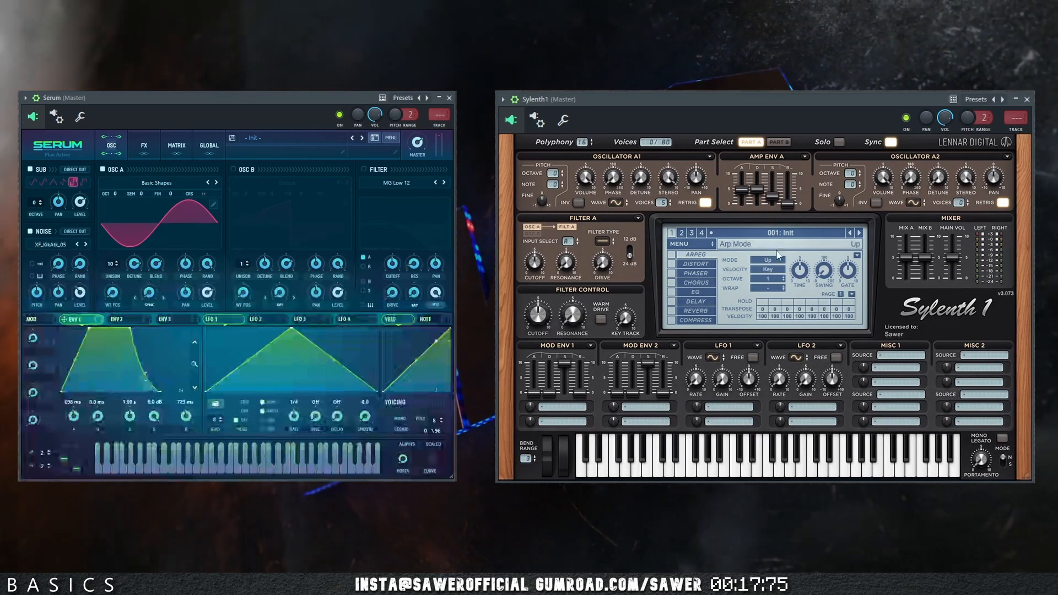
pyautogui.moveTo(155, 417); pyautogui.dragTo(159, 438)
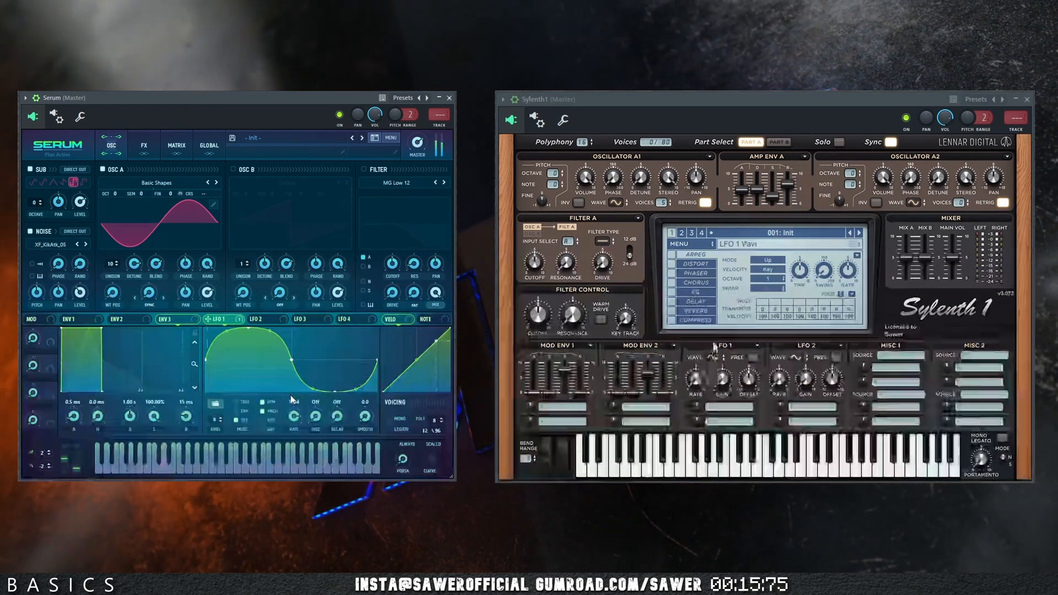
# - Route Sylenth1's LFO 1 to Volume A, then adjust its modulation amount and rate
pyautogui.click(729, 407)
pyautogui.click(733, 426)
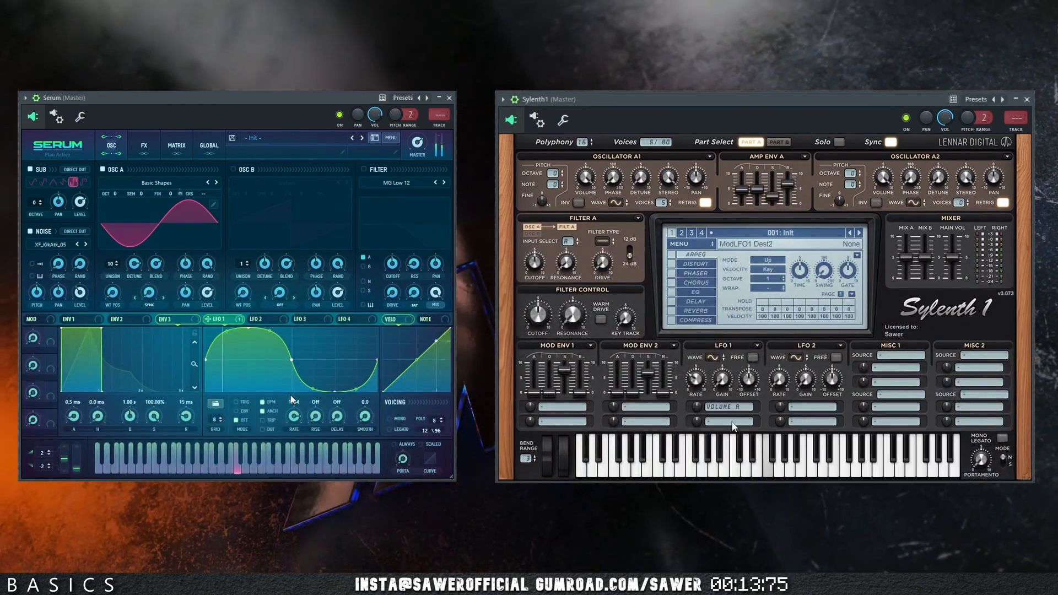
pyautogui.moveTo(698, 409); pyautogui.dragTo(706, 384)
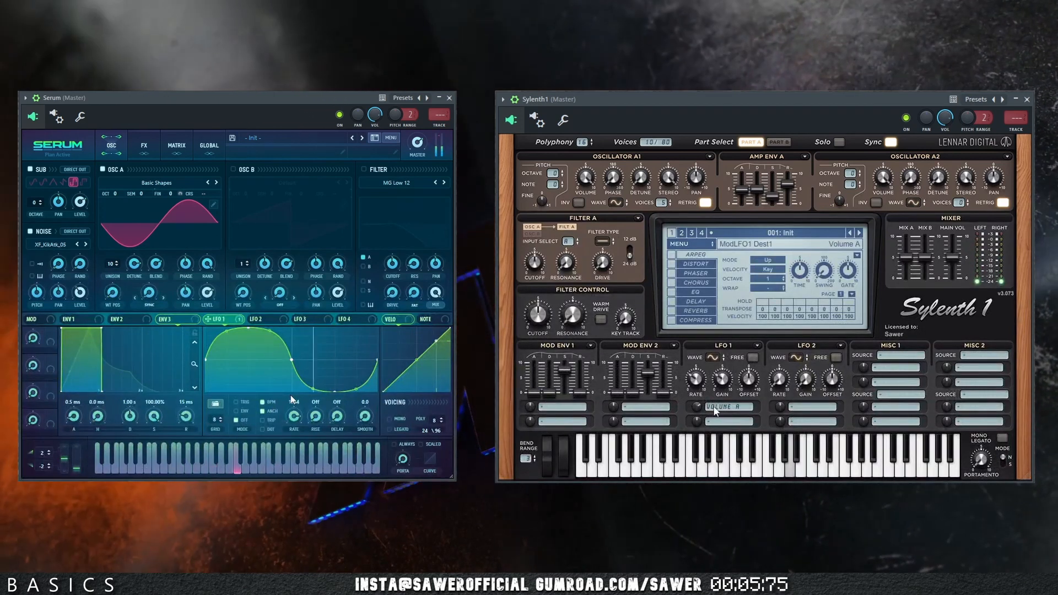
pyautogui.moveTo(696, 382); pyautogui.dragTo(693, 415)
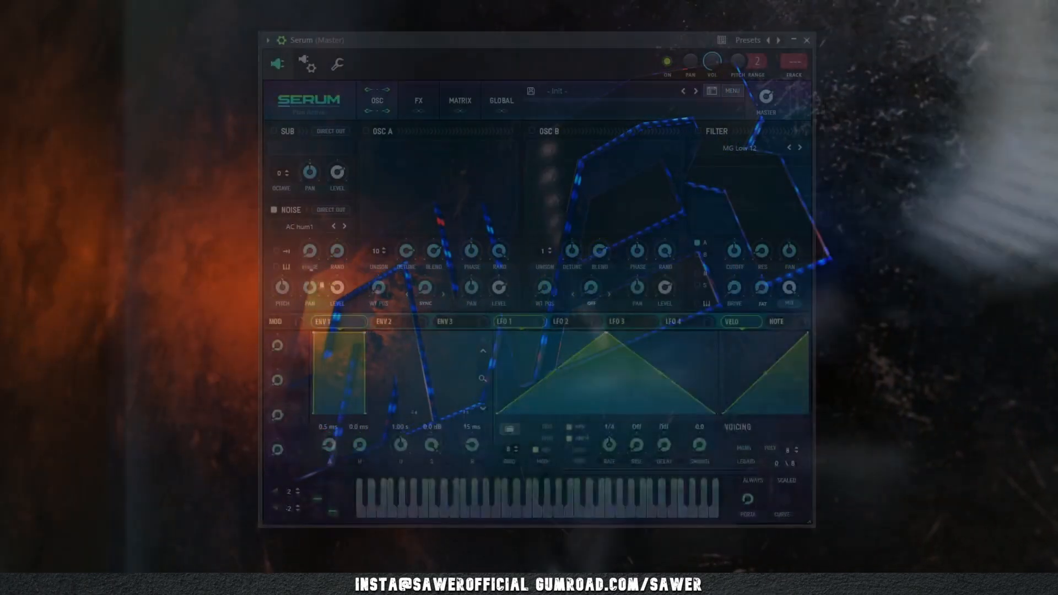
# - Load the Attacks_Kick sample XF_KikAtk_05 in Serum's noise oscillator and enable the sub oscillator
pyautogui.click(319, 227)
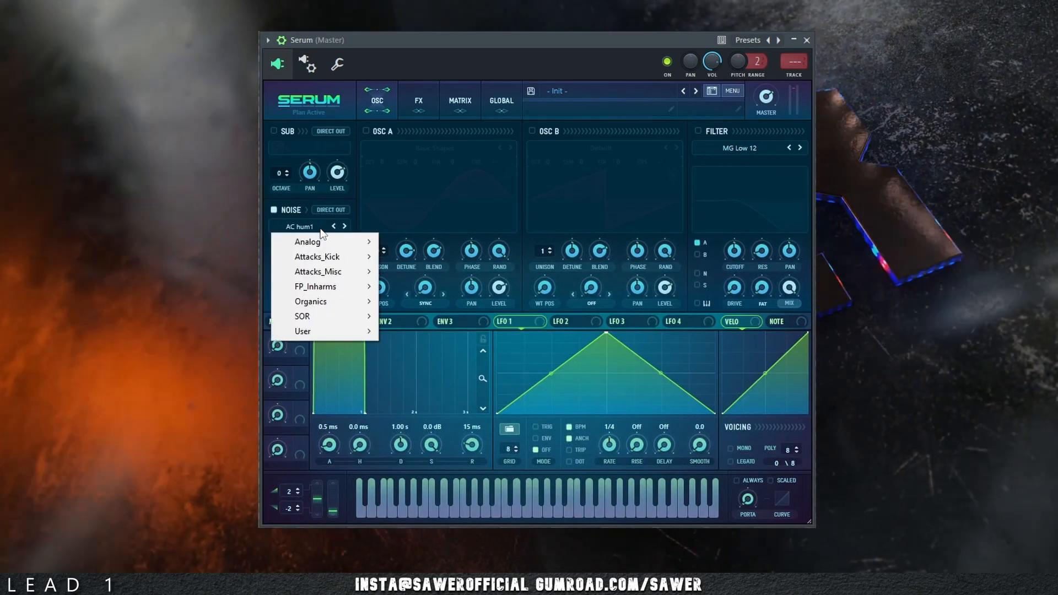
pyautogui.moveTo(342, 254)
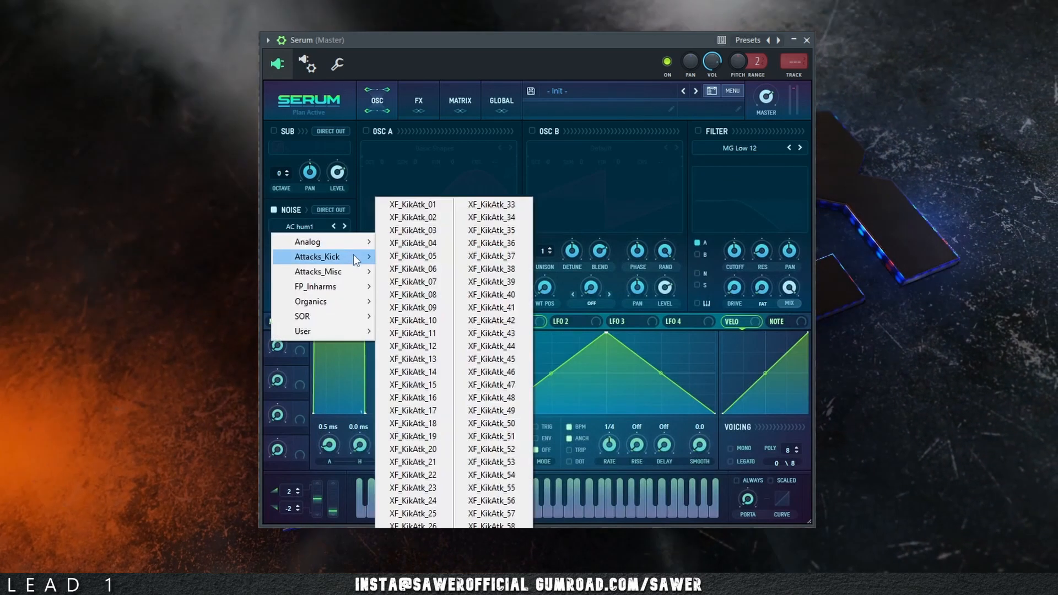
pyautogui.click(388, 259)
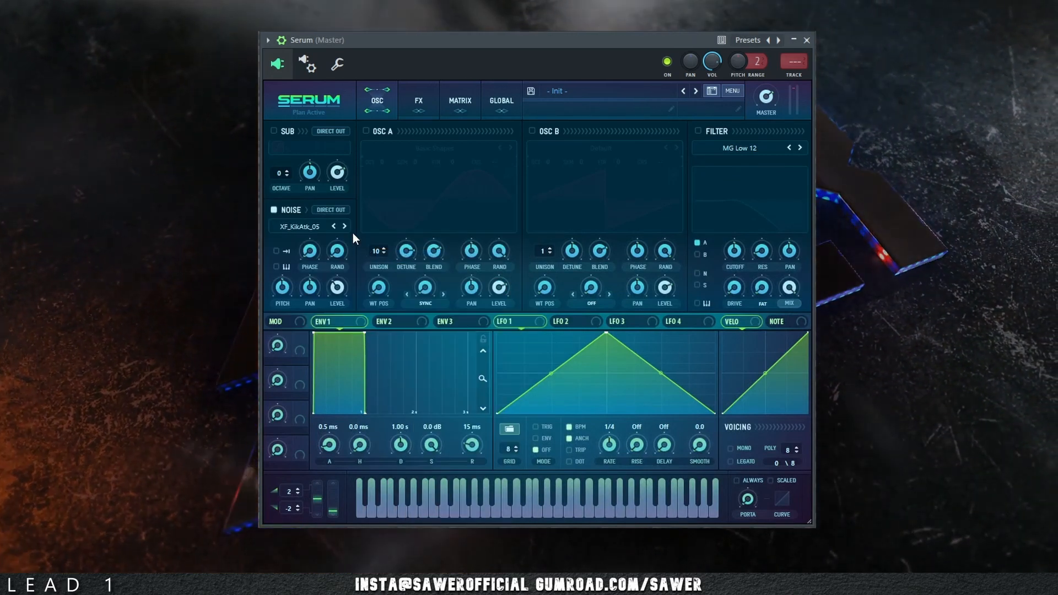
pyautogui.click(274, 132)
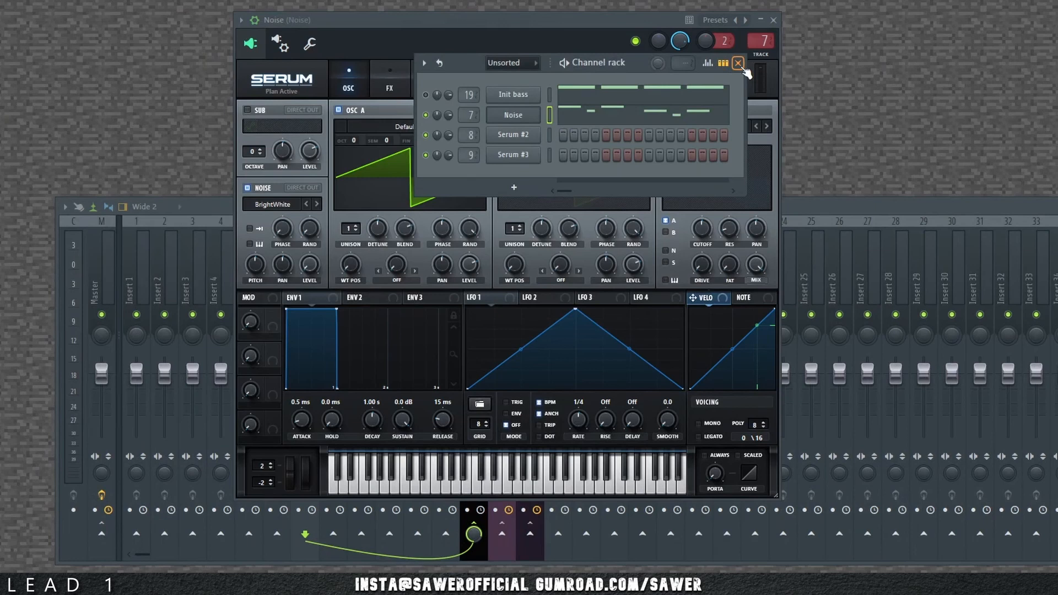
# - Close the channel rack, hide the mixer and reposition the Noise channel's Serum window
pyautogui.click(746, 60)
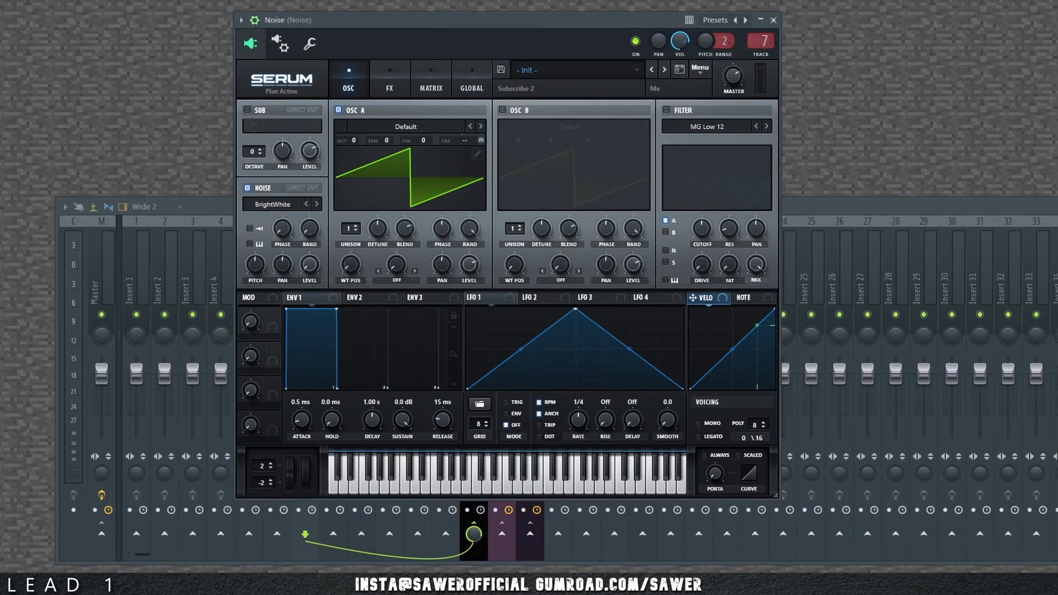
pyautogui.press('F9')
pyautogui.press('F9')
pyautogui.moveTo(525, 17); pyautogui.dragTo(576, 36)
# - Load the analog Basic Shapes wavetable in oscillator A of the Noise channel's Serum
pyautogui.click(457, 147)
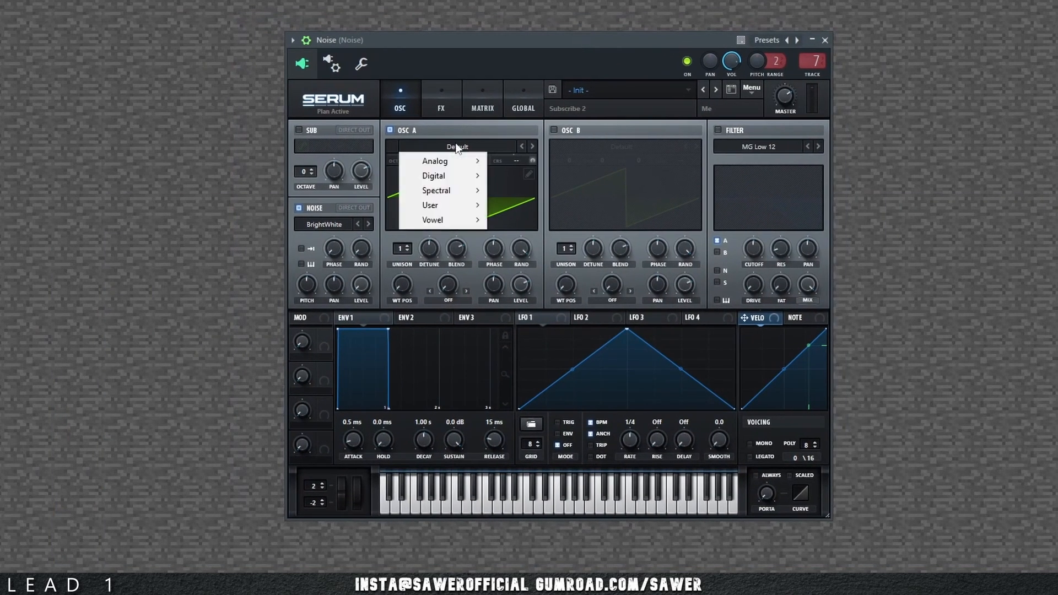
pyautogui.moveTo(454, 157)
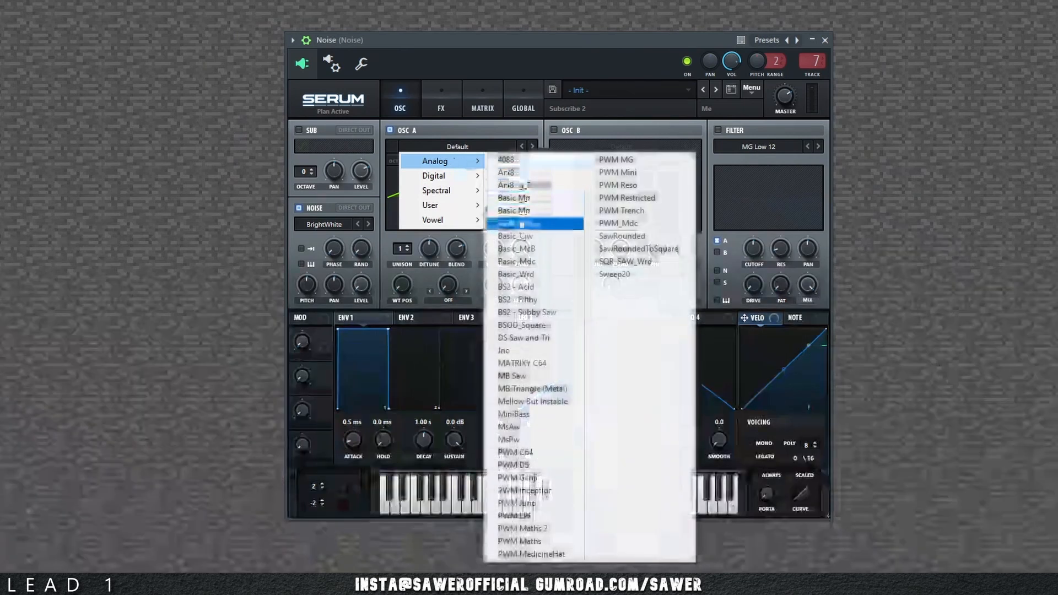
pyautogui.click(520, 222)
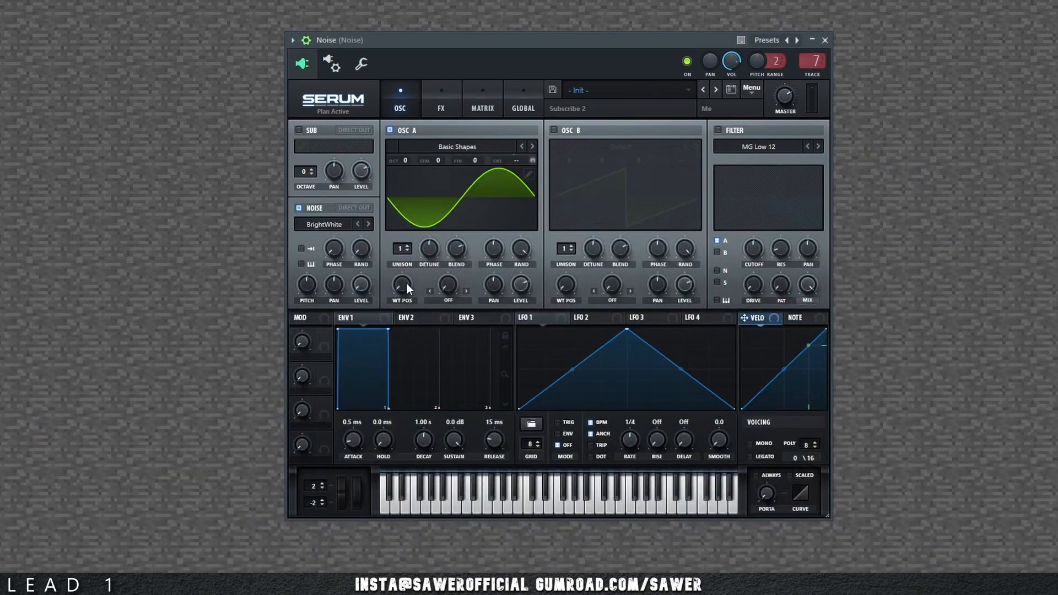
pyautogui.click(448, 147)
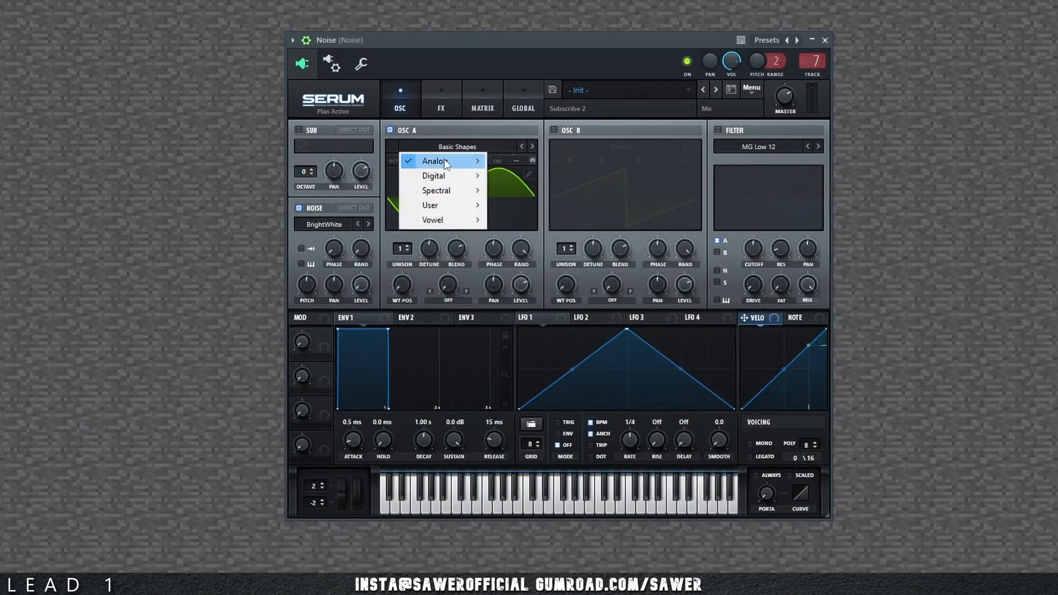
pyautogui.moveTo(447, 165)
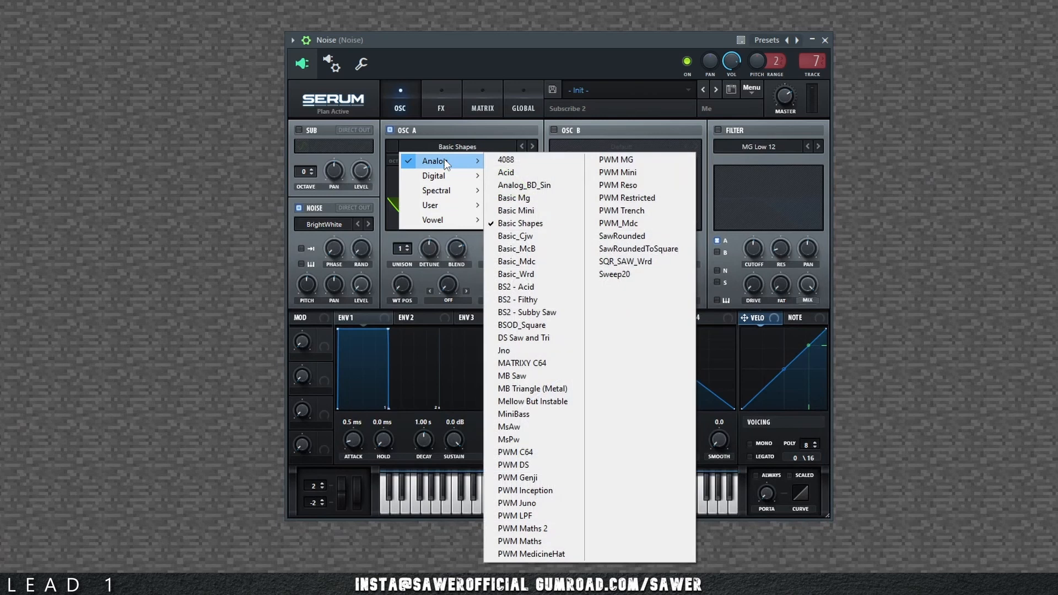
pyautogui.click(514, 225)
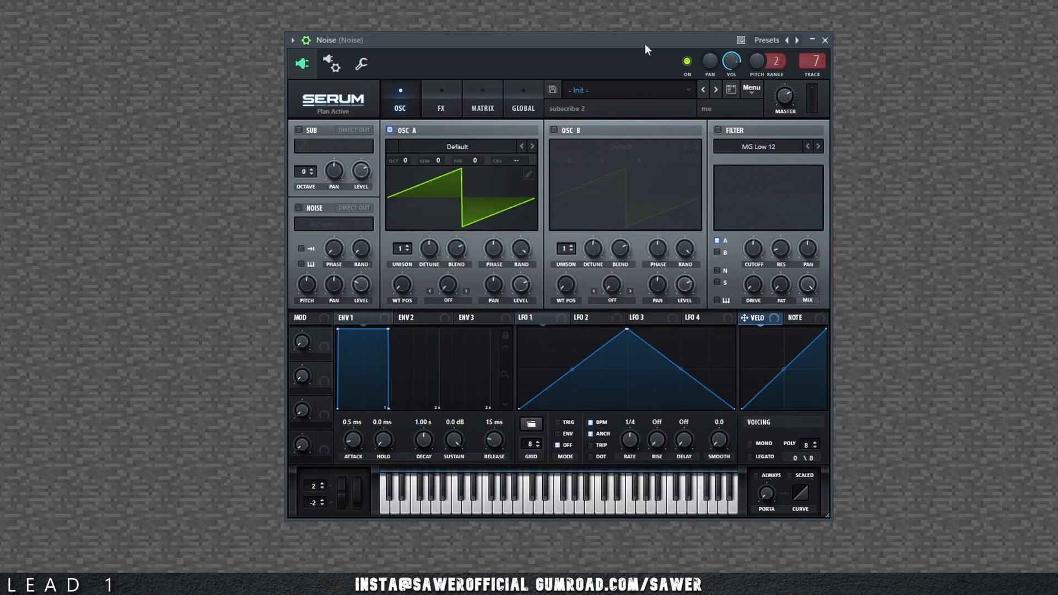
# - Raise oscillator A's wavetable position to the saw shape
pyautogui.moveTo(645, 45); pyautogui.dragTo(657, 43)
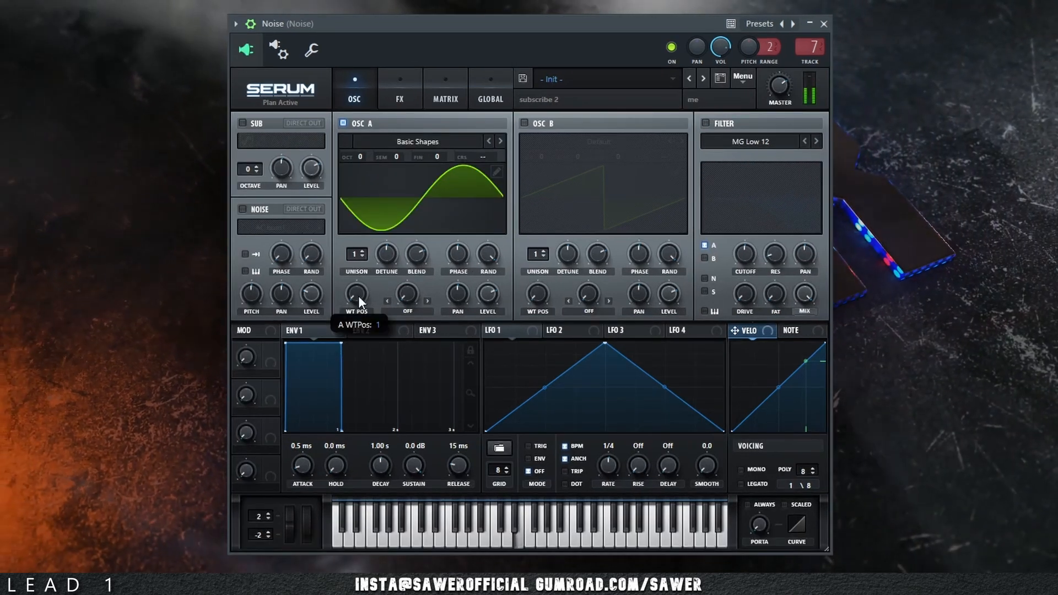
pyautogui.moveTo(358, 295); pyautogui.dragTo(384, 207)
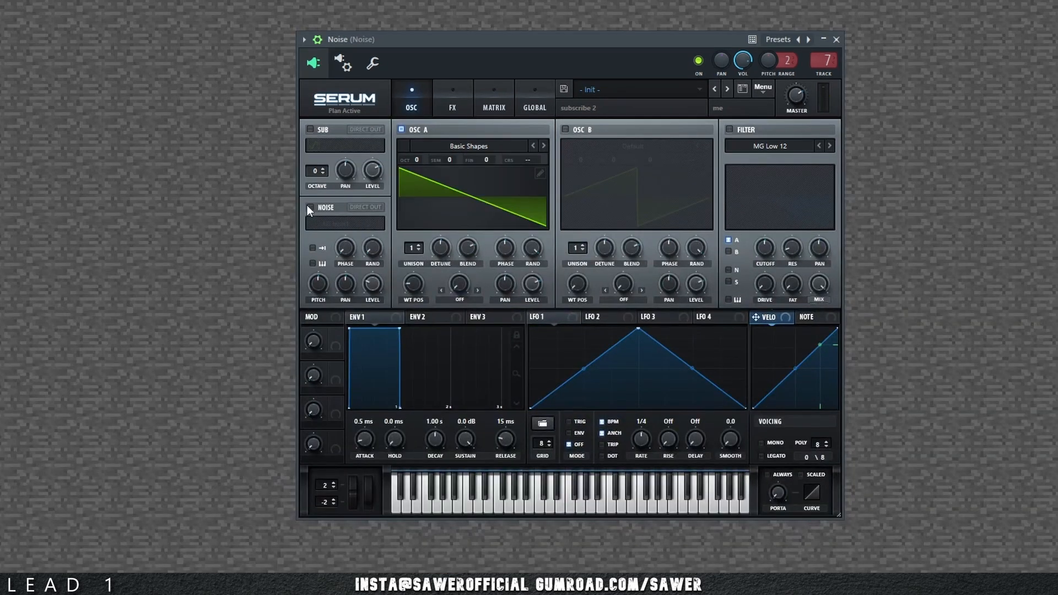
# - Use the noise oscillator in place of oscillator A and load the analog noise sample ARP white
pyautogui.click(309, 207)
pyautogui.click(401, 130)
pyautogui.click(358, 223)
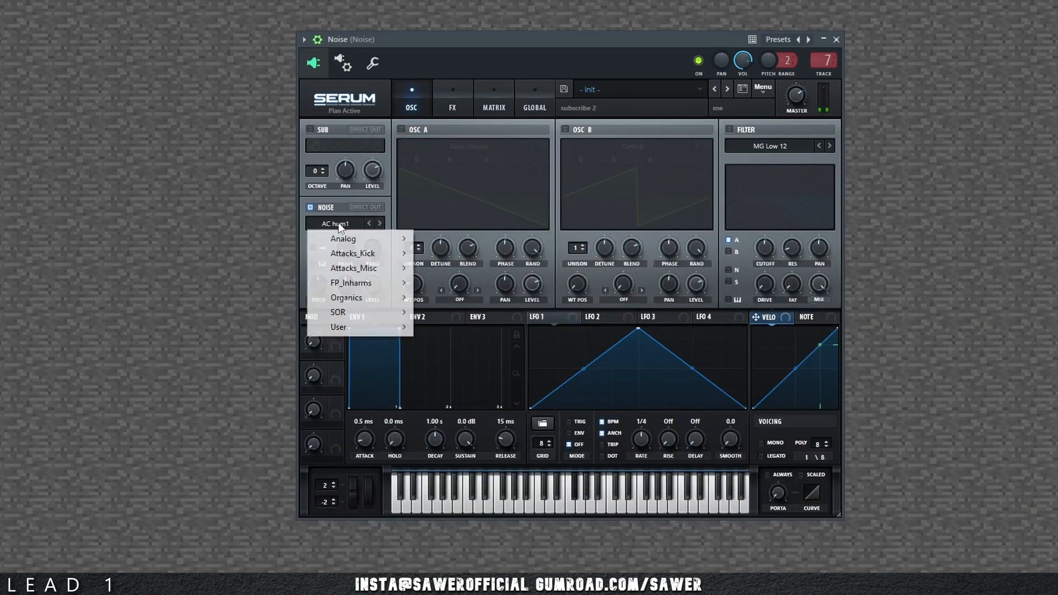
pyautogui.moveTo(363, 238)
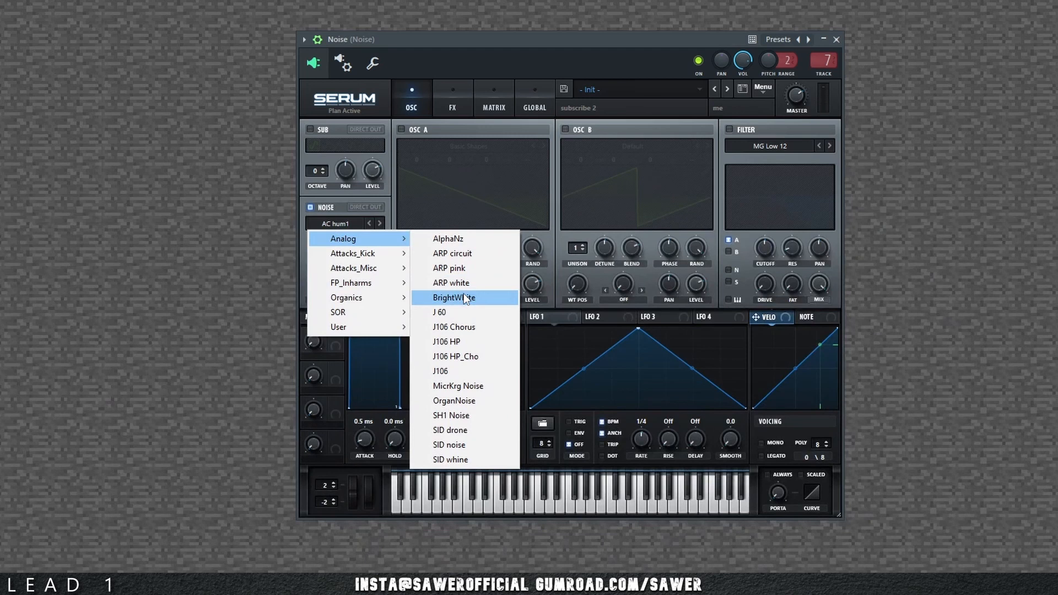
pyautogui.click(451, 283)
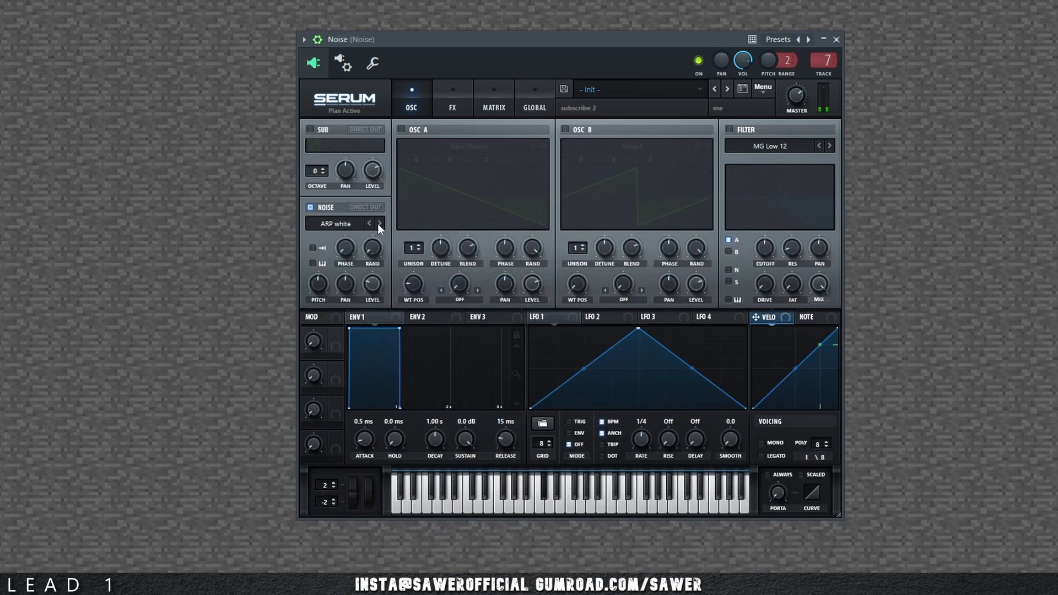
# - Change the noise oscillator's sample to BrightWhite
pyautogui.click(378, 224)
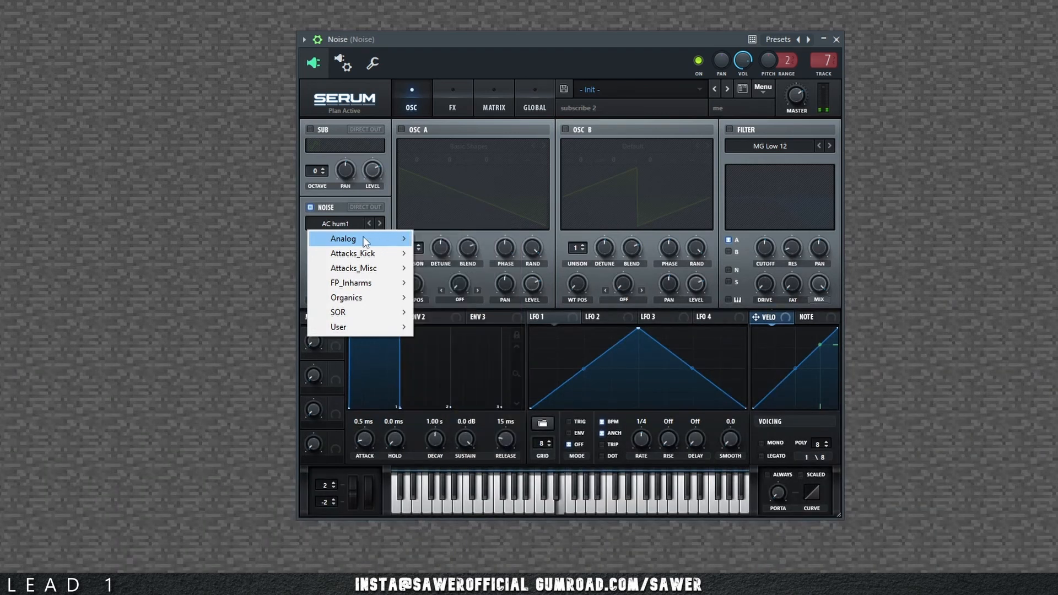
pyautogui.click(338, 225)
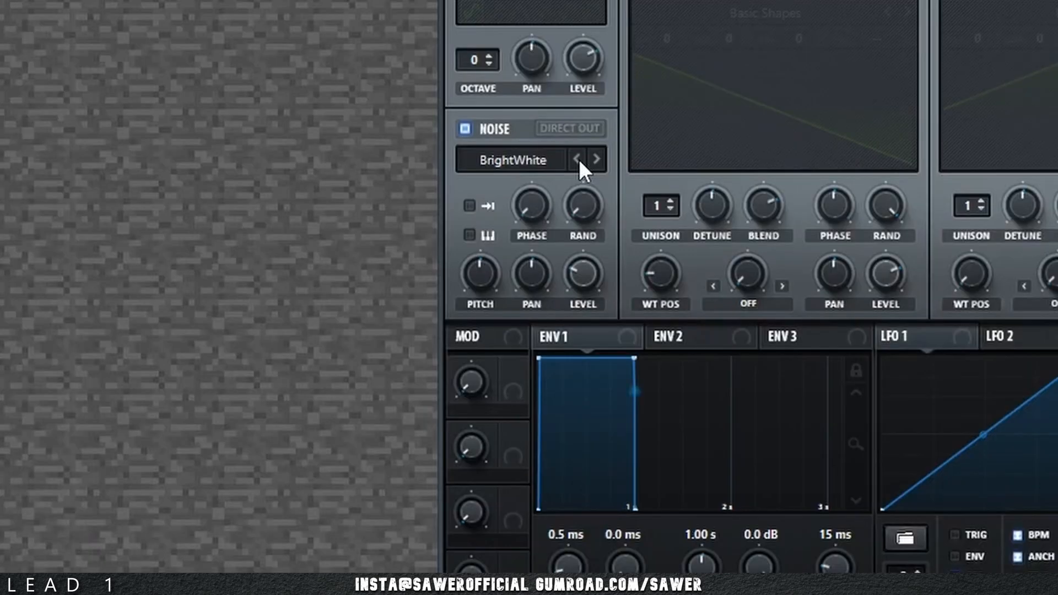
pyautogui.click(380, 223)
pyautogui.click(597, 161)
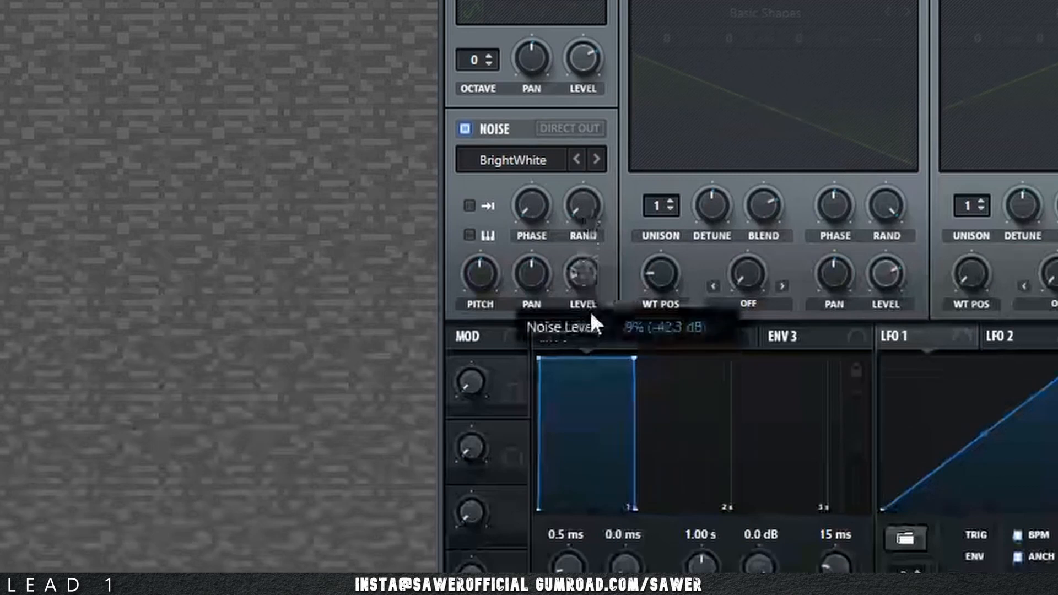
# - Route Noise OSC to oscillator A's CoarsePit in the first modulation matrix slot
pyautogui.click(635, 5)
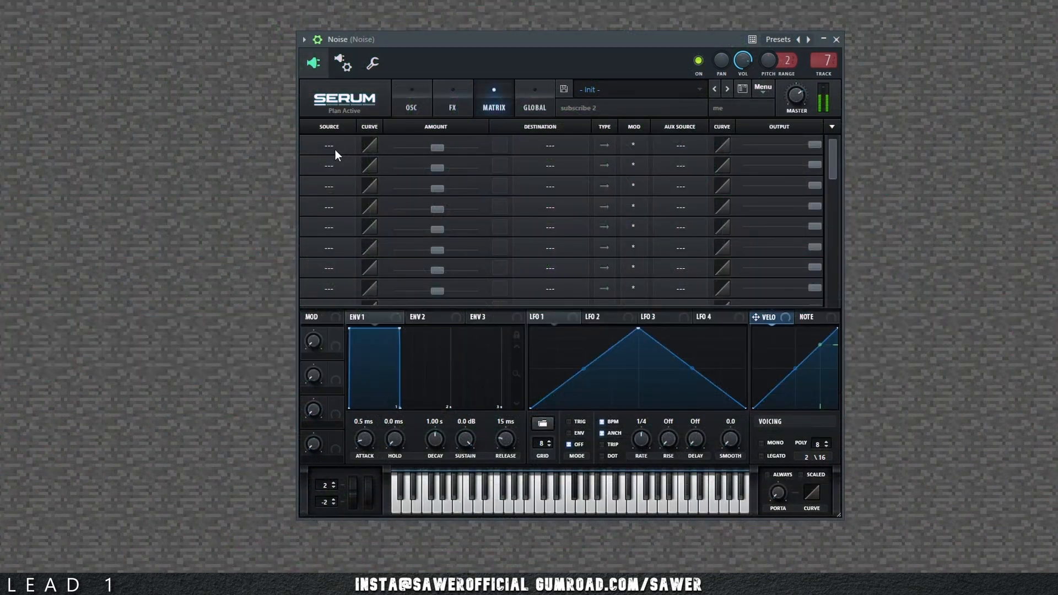
pyautogui.click(329, 147)
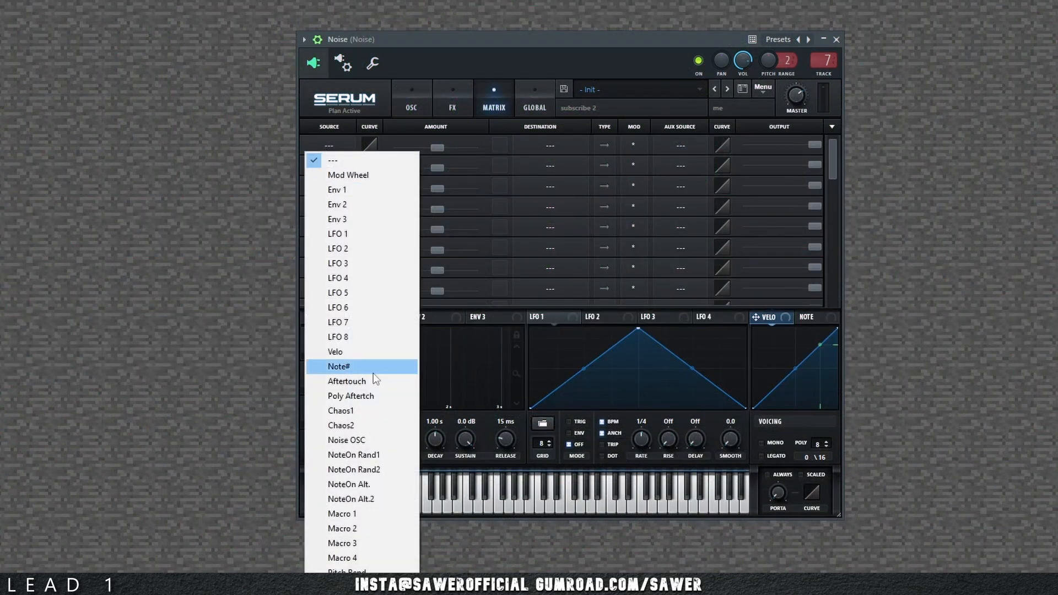
pyautogui.click(358, 440)
pyautogui.click(550, 146)
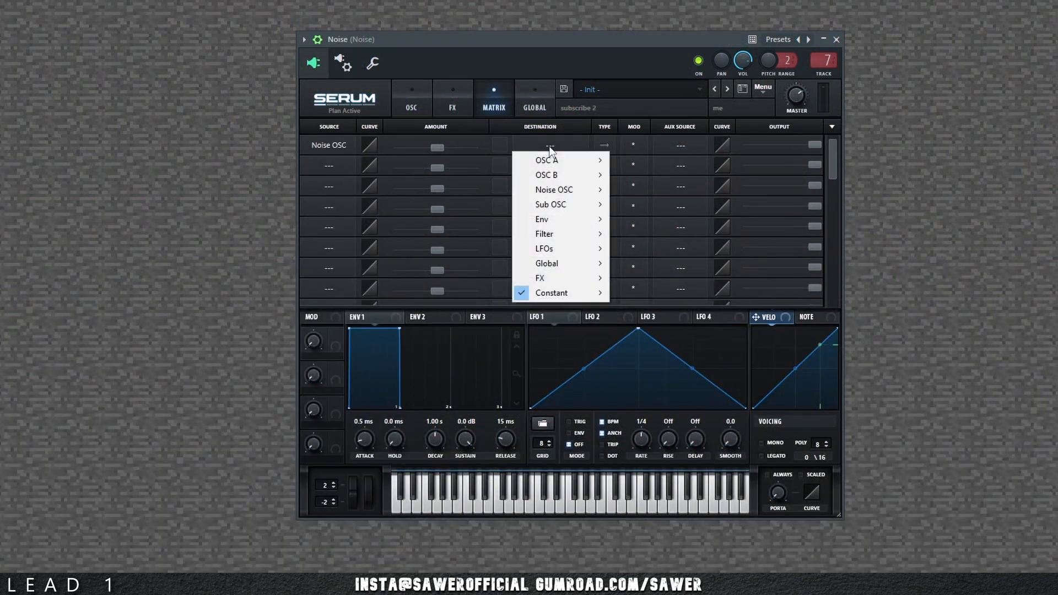
pyautogui.moveTo(553, 157)
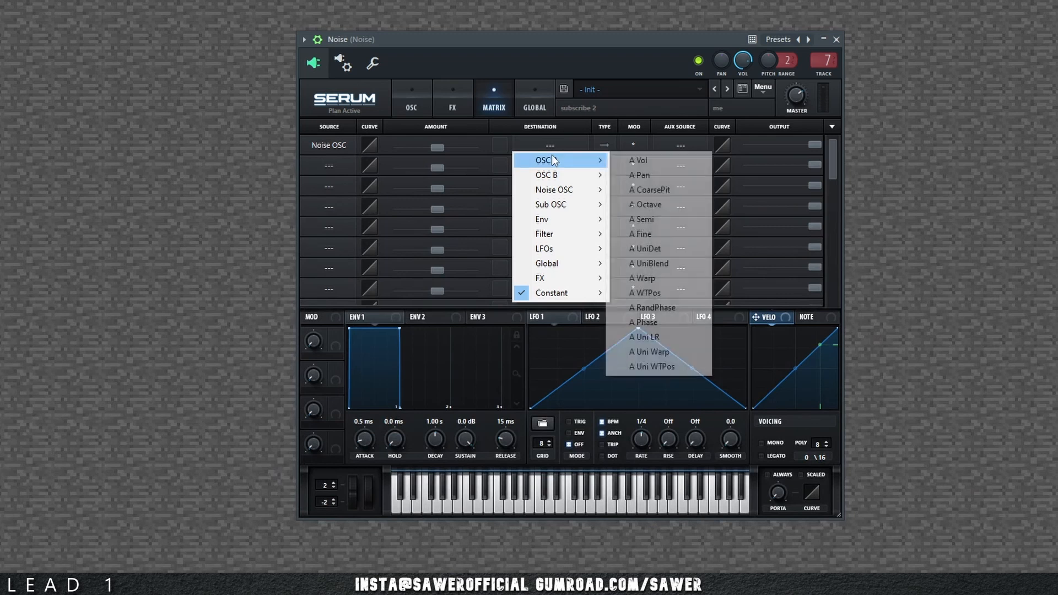
pyautogui.click(640, 190)
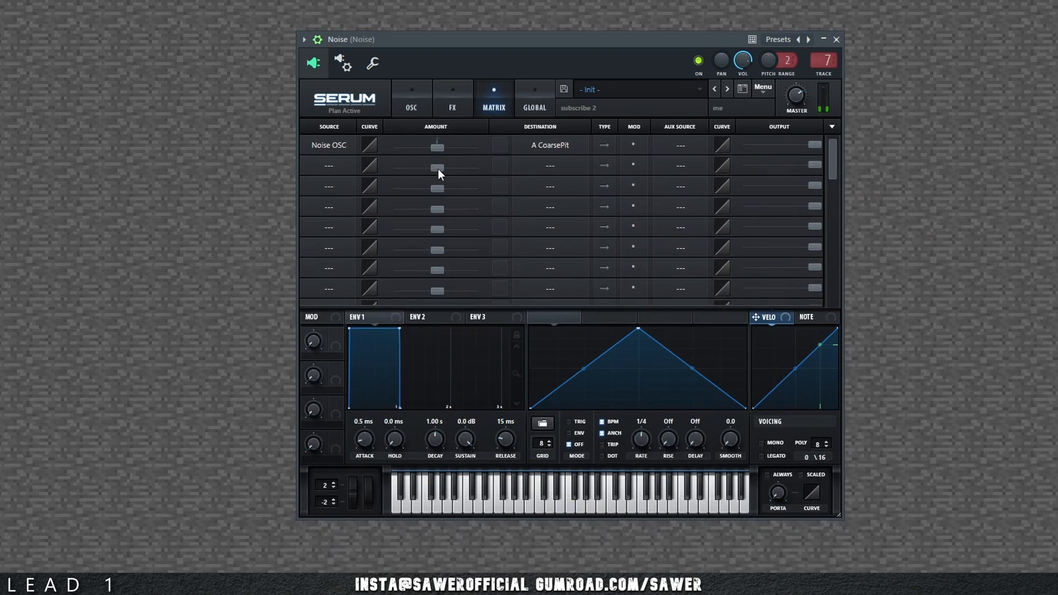
# - Adjust the amount of the Noise OSC to A CoarsePit modulation and try its modulation type
pyautogui.moveTo(440, 150)
pyautogui.mouseDown()
pyautogui.moveTo(461, 150)
pyautogui.moveTo(429, 150)
pyautogui.moveTo(445, 147)
pyautogui.mouseUp()
pyautogui.doubleClick(440, 150)
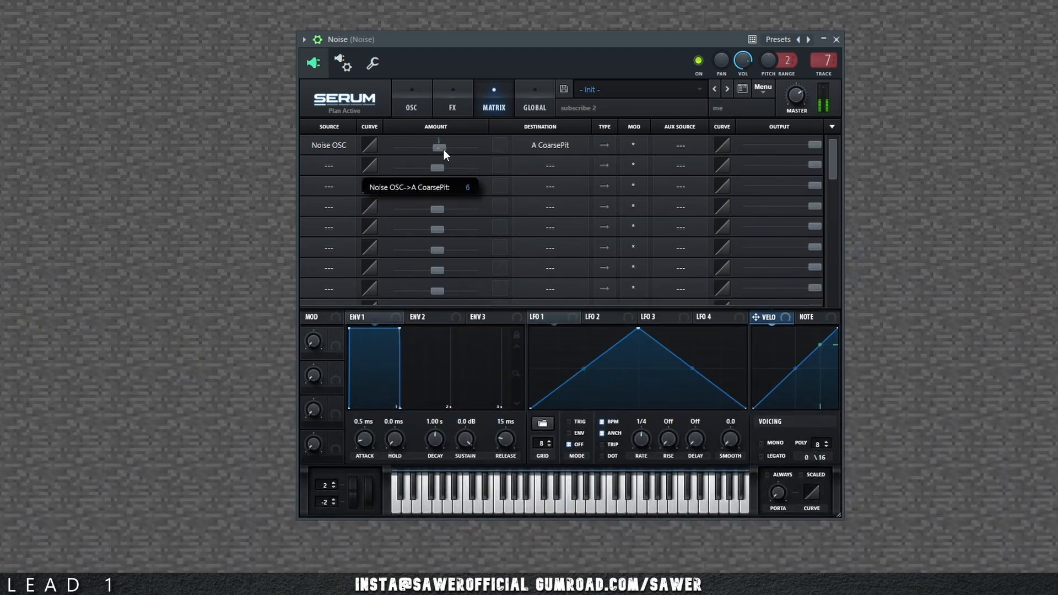
pyautogui.moveTo(444, 150)
pyautogui.mouseDown()
pyautogui.moveTo(460, 150)
pyautogui.moveTo(432, 149)
pyautogui.moveTo(444, 148)
pyautogui.mouseUp()
pyautogui.click(604, 145)
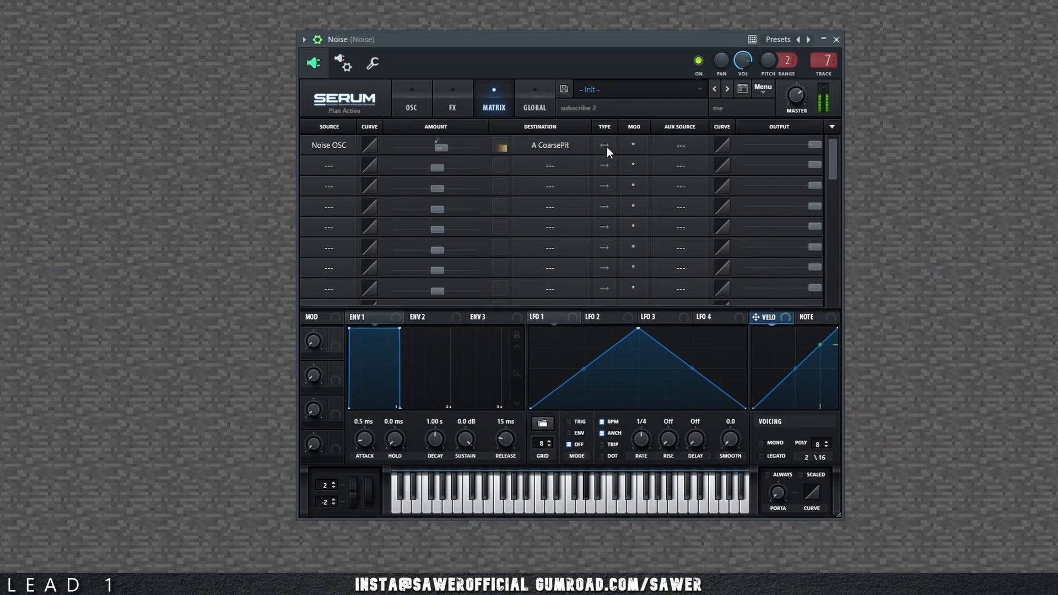
pyautogui.moveTo(448, 150); pyautogui.dragTo(430, 150)
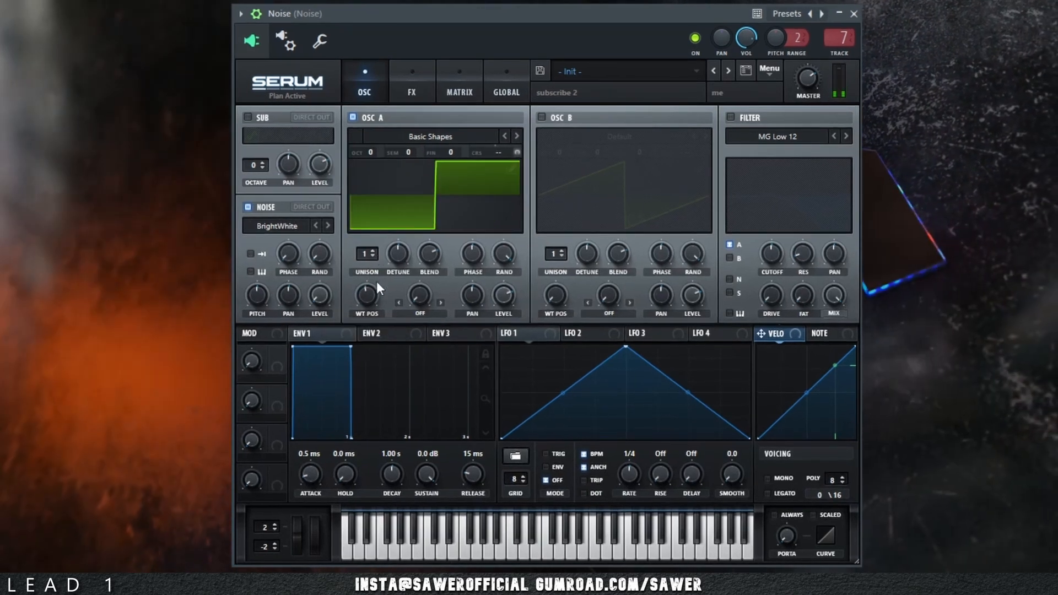
# - Sweep oscillator A's wavetable position through the pulse shapes and return it to the saw shape
pyautogui.moveTo(372, 291); pyautogui.dragTo(376, 267)
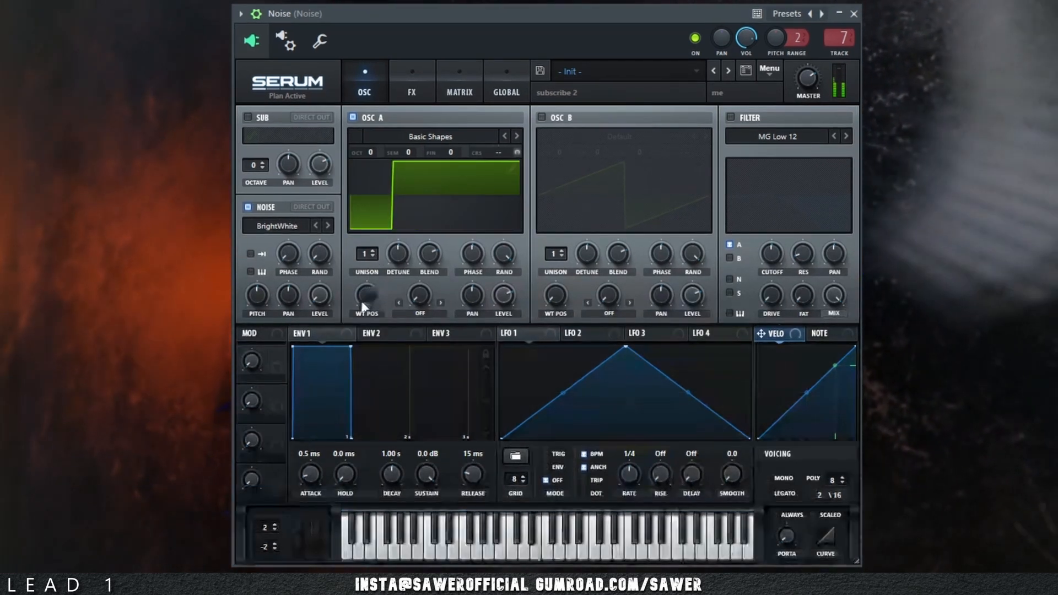
pyautogui.moveTo(368, 309); pyautogui.dragTo(365, 358)
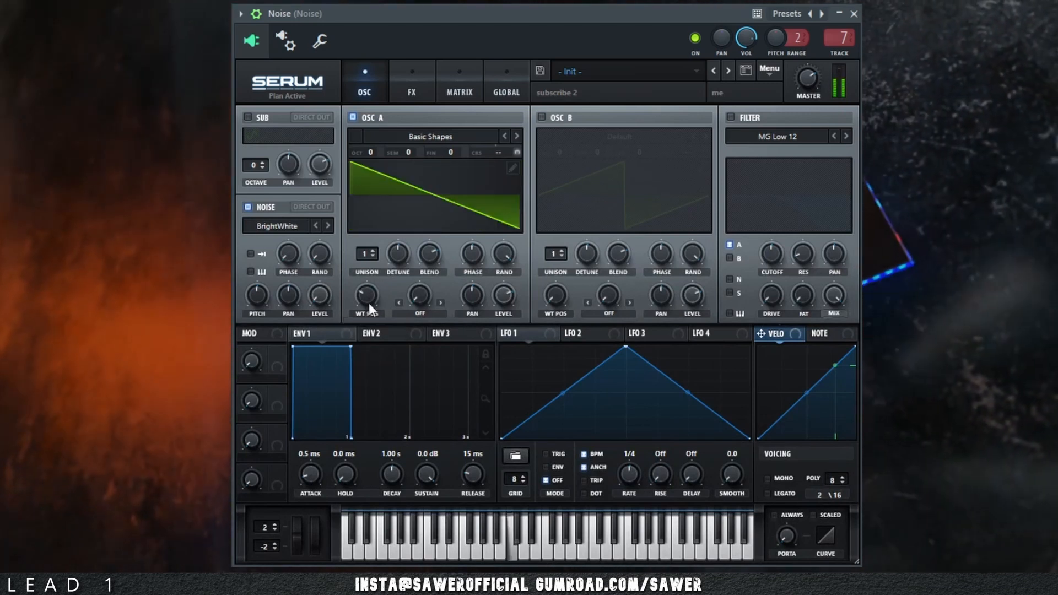
# - Enable the Distortion and EQ effects for the noise lead
pyautogui.click(415, 88)
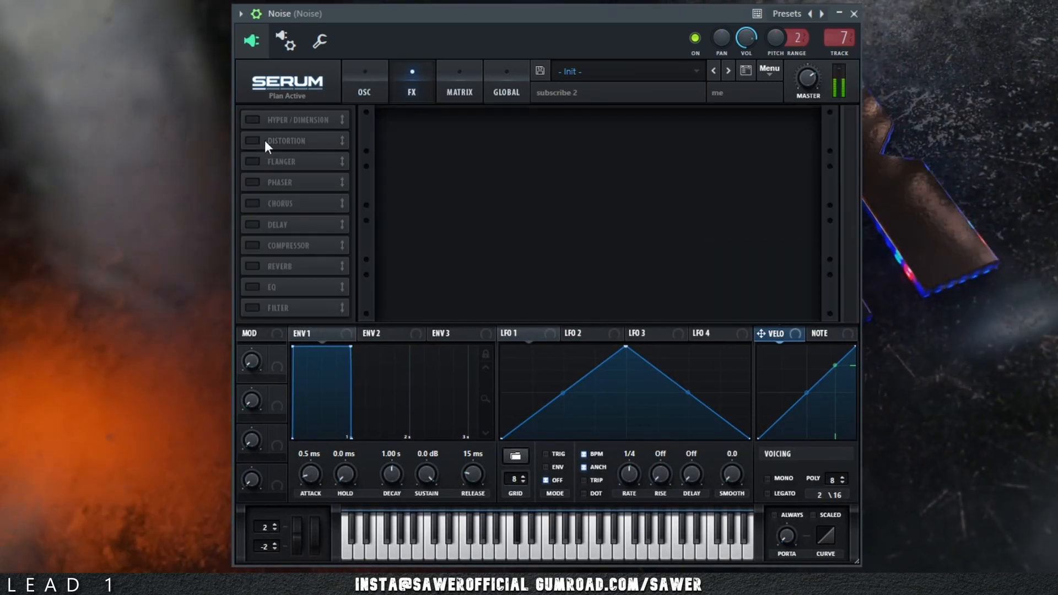
pyautogui.click(253, 141)
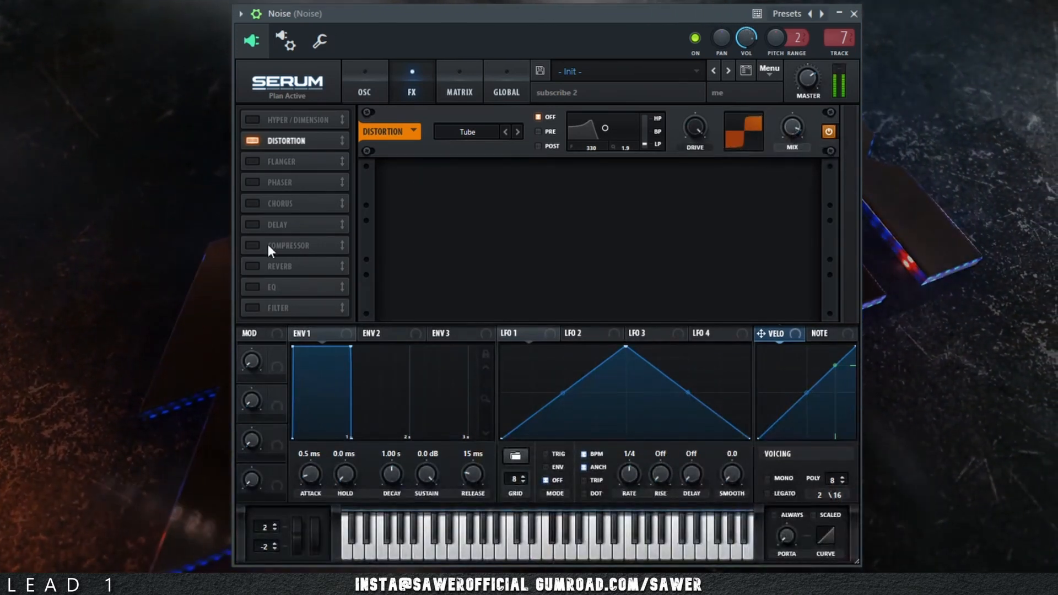
pyautogui.click(252, 287)
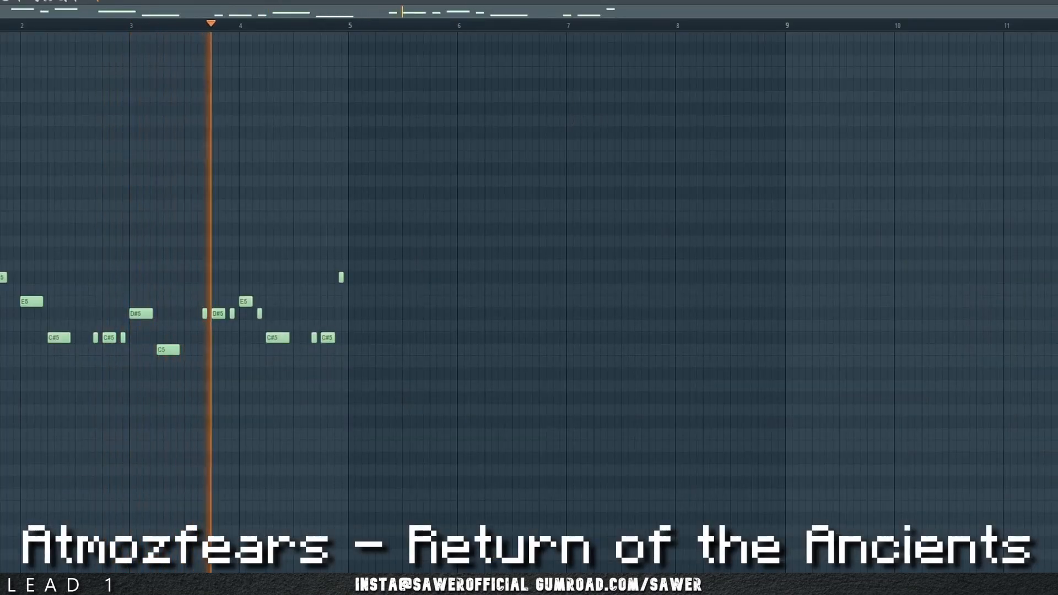
# - Reopen the Noise channel's Serum and save the sound as user preset LD - Omg another fucking noise lead
pyautogui.press('F6')
pyautogui.click(522, 114)
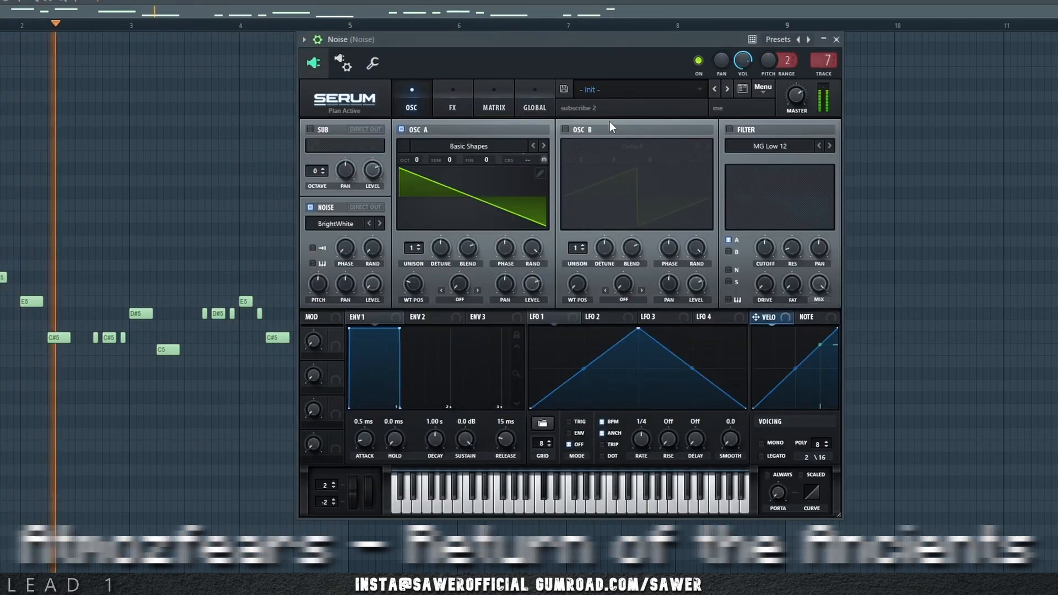
pyautogui.moveTo(590, 43); pyautogui.dragTo(577, 43)
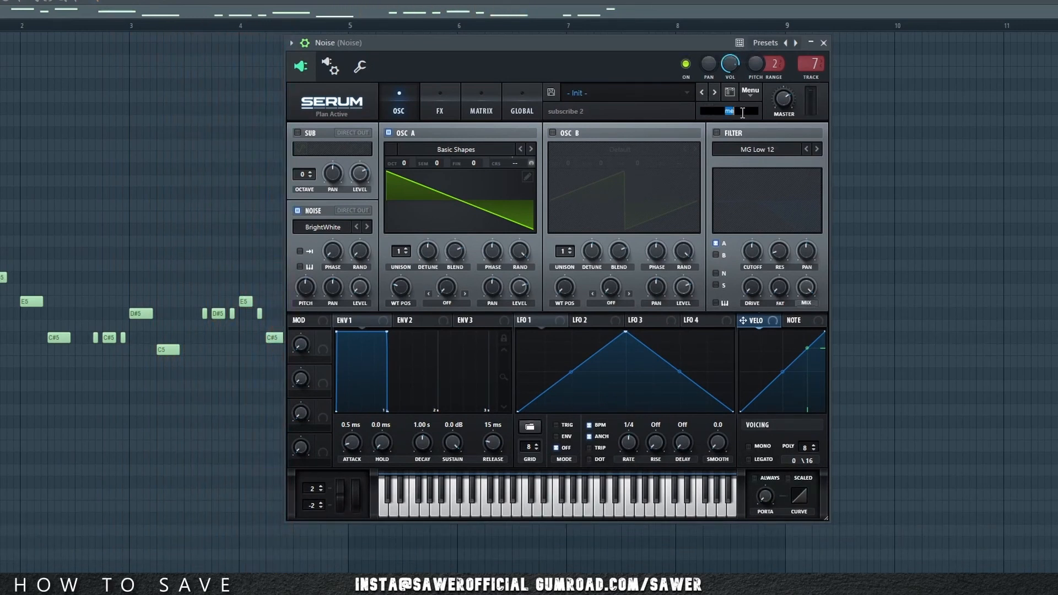
pyautogui.click(555, 94)
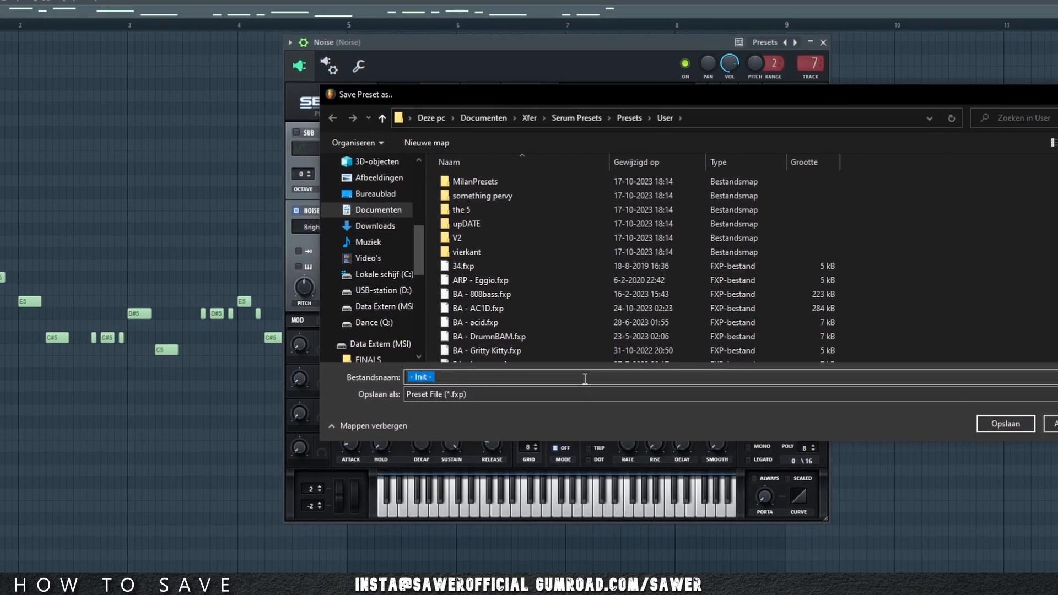
# - Load the saved preset LD - Omg another fucking noise lead from the User presets
pyautogui.click(583, 88)
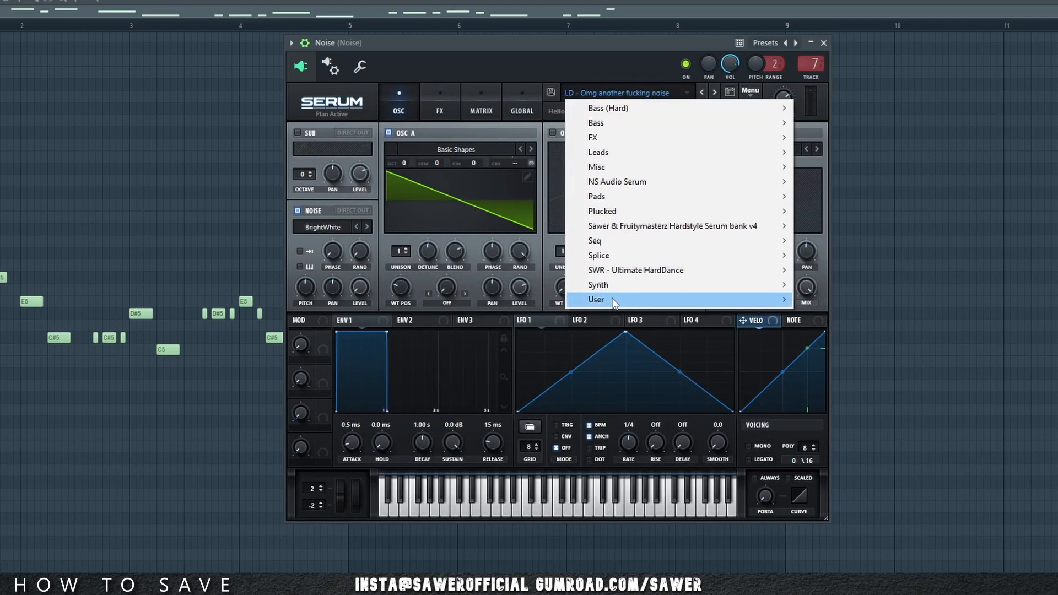
pyautogui.moveTo(613, 302)
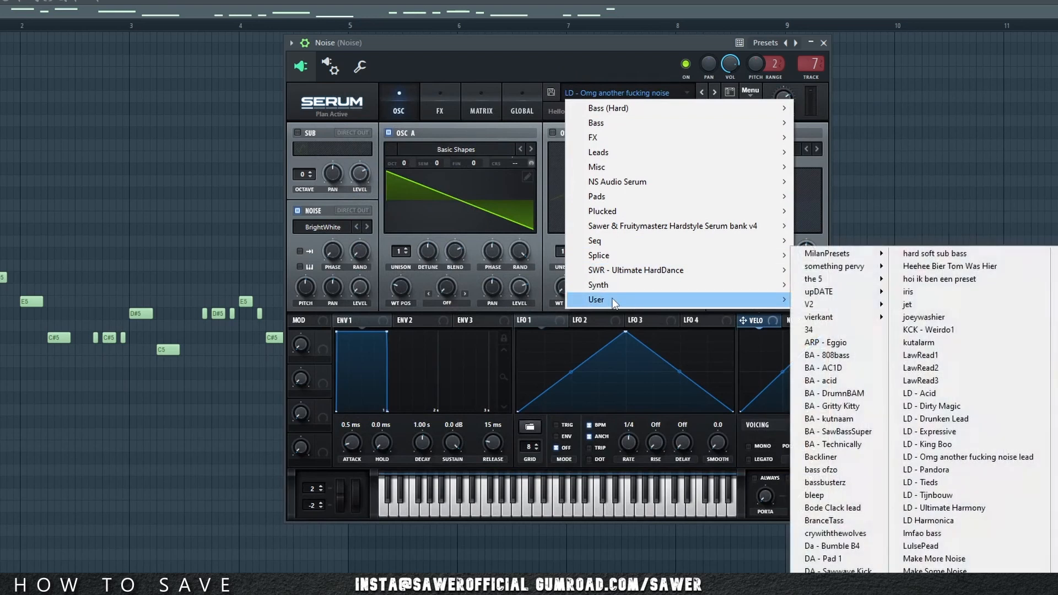
pyautogui.click(978, 458)
pyautogui.moveTo(615, 43); pyautogui.dragTo(573, 44)
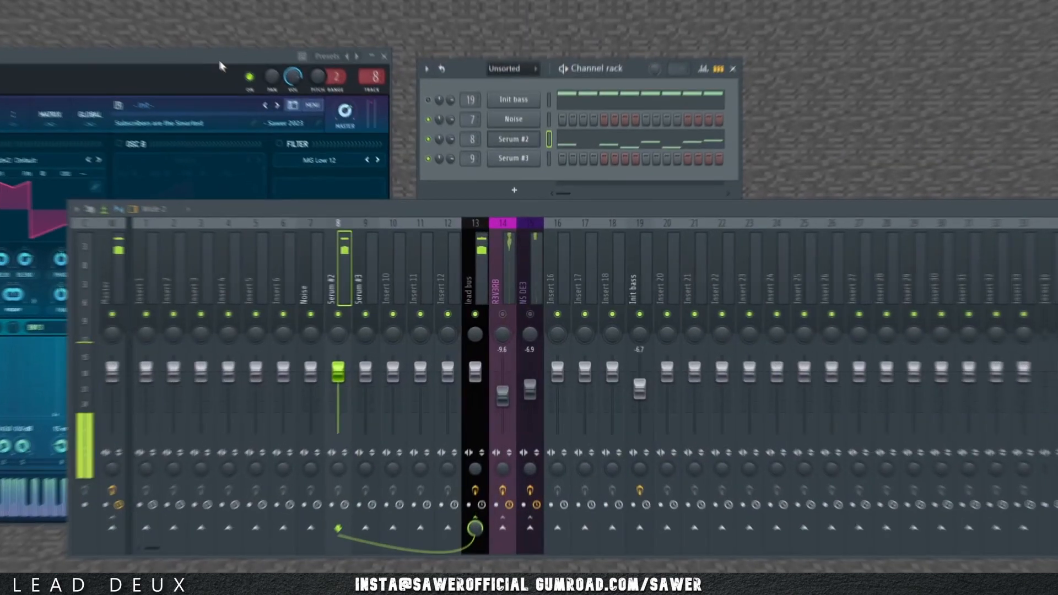
# - Load the analog Basic Shapes wavetable in oscillator A of Serum #2 and set its wavetable position to the square shape
pyautogui.moveTo(219, 66); pyautogui.dragTo(552, 50)
pyautogui.click(392, 149)
pyautogui.moveTo(402, 167)
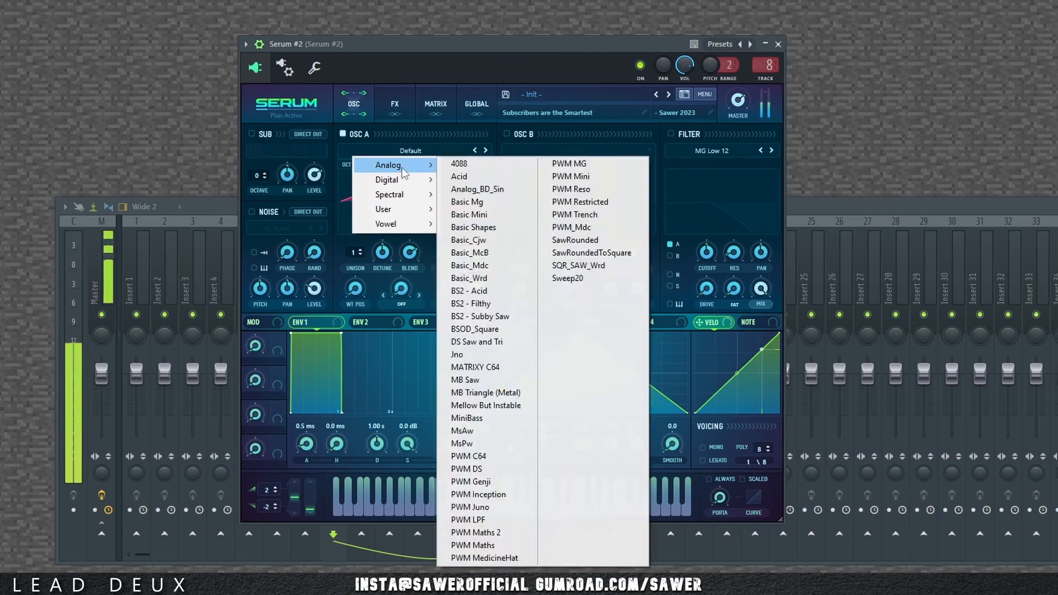
pyautogui.click(498, 236)
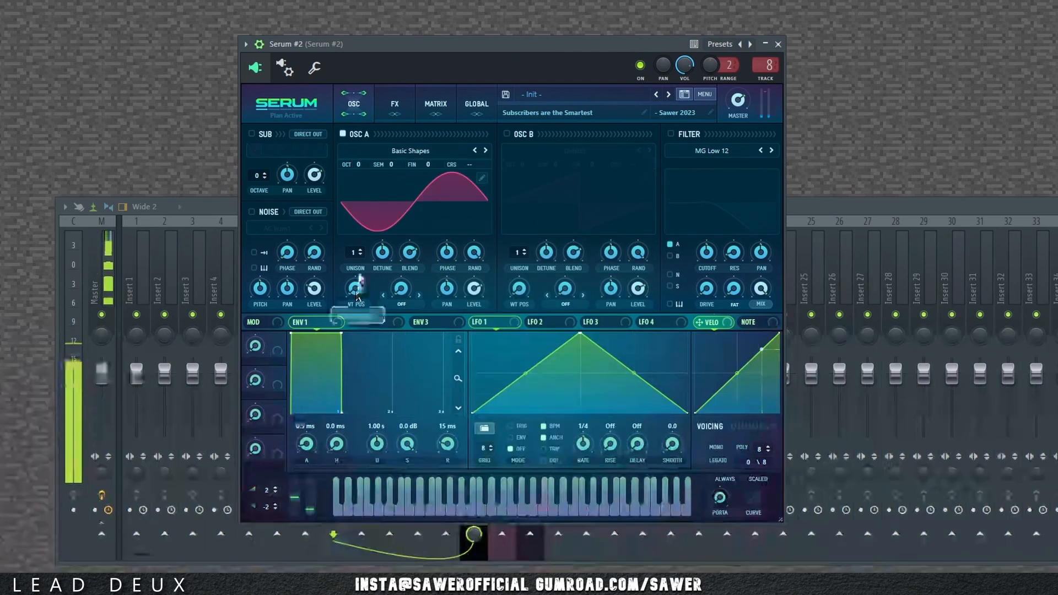
pyautogui.moveTo(356, 289)
pyautogui.mouseDown()
pyautogui.moveTo(359, 272)
pyautogui.moveTo(360, 285)
pyautogui.mouseUp()
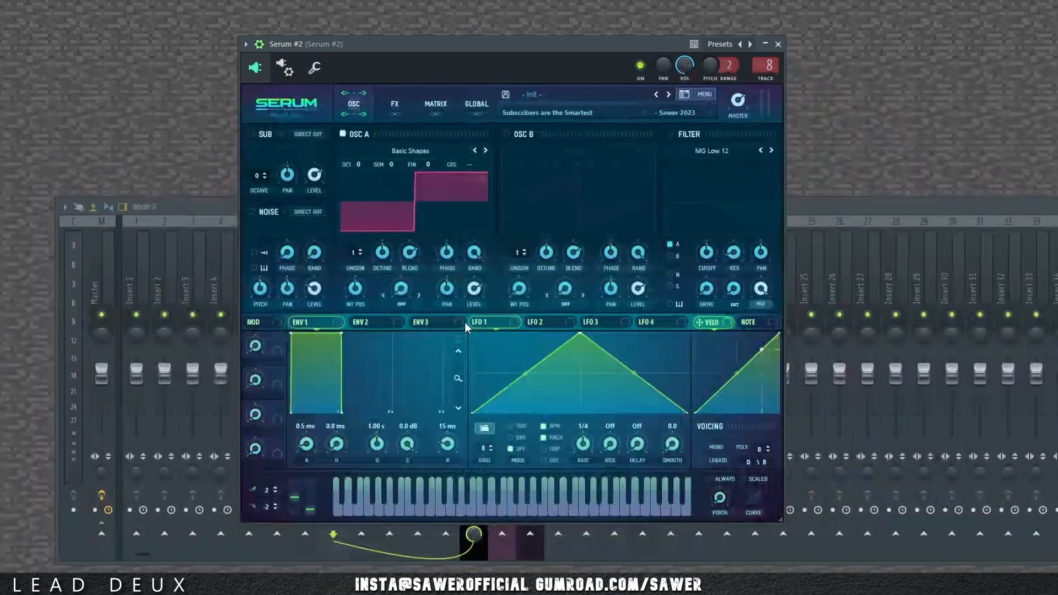
# - Try a slow attack of about 1.24 s on envelope 1 and reset the attack to its default
pyautogui.moveTo(307, 444); pyautogui.dragTo(308, 411)
pyautogui.doubleClick(307, 444)
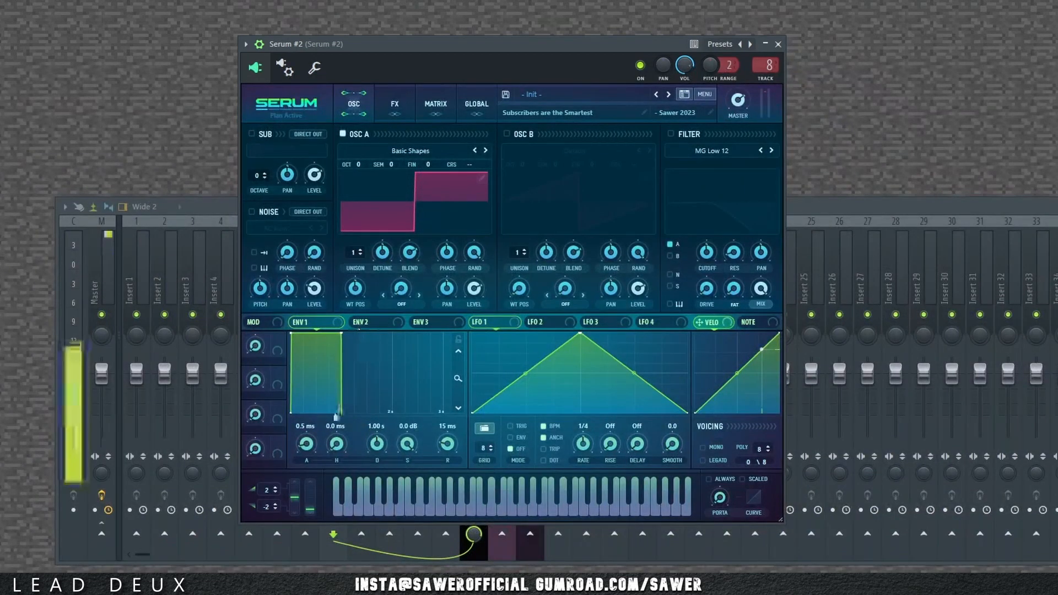
pyautogui.moveTo(312, 449); pyautogui.dragTo(317, 389)
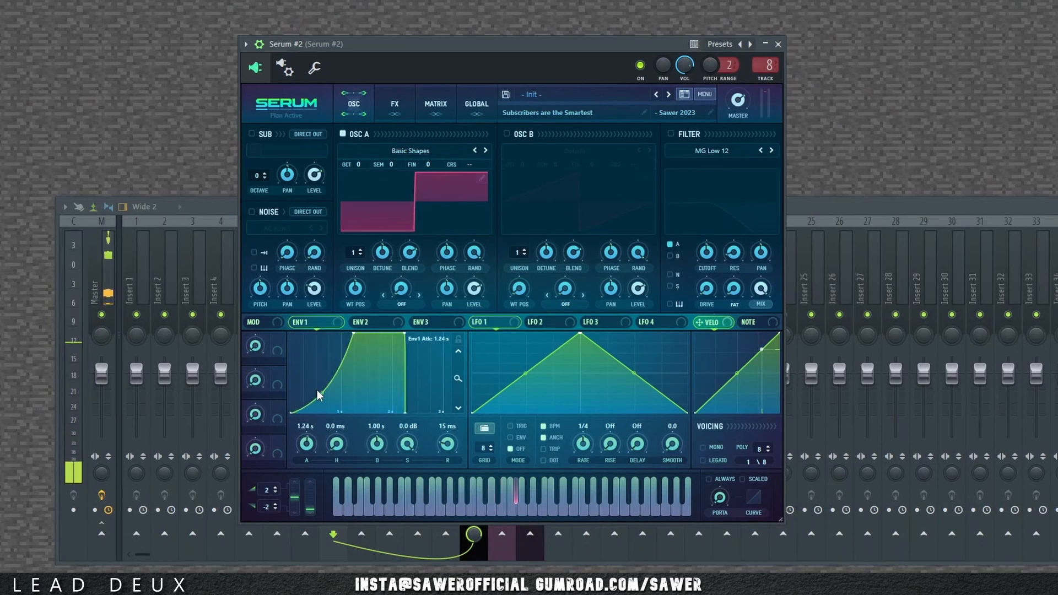
pyautogui.doubleClick(314, 450)
pyautogui.moveTo(314, 450); pyautogui.dragTo(316, 410)
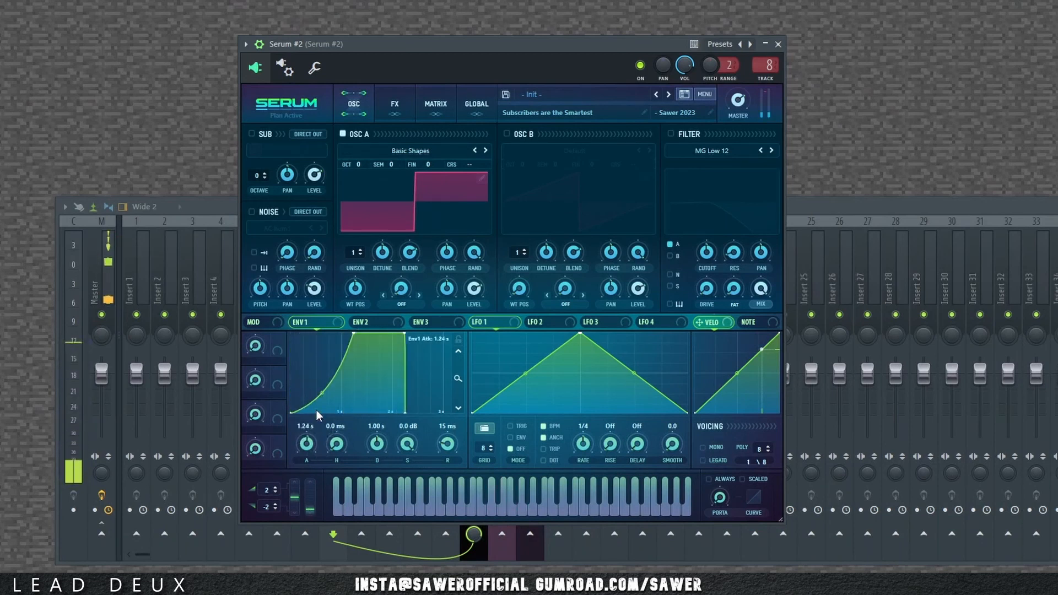
pyautogui.doubleClick(309, 449)
# - Try a 1.52 s release on envelope 1, and finish with a 13 ms release and 0.4 ms attack
pyautogui.moveTo(445, 448); pyautogui.dragTo(455, 401)
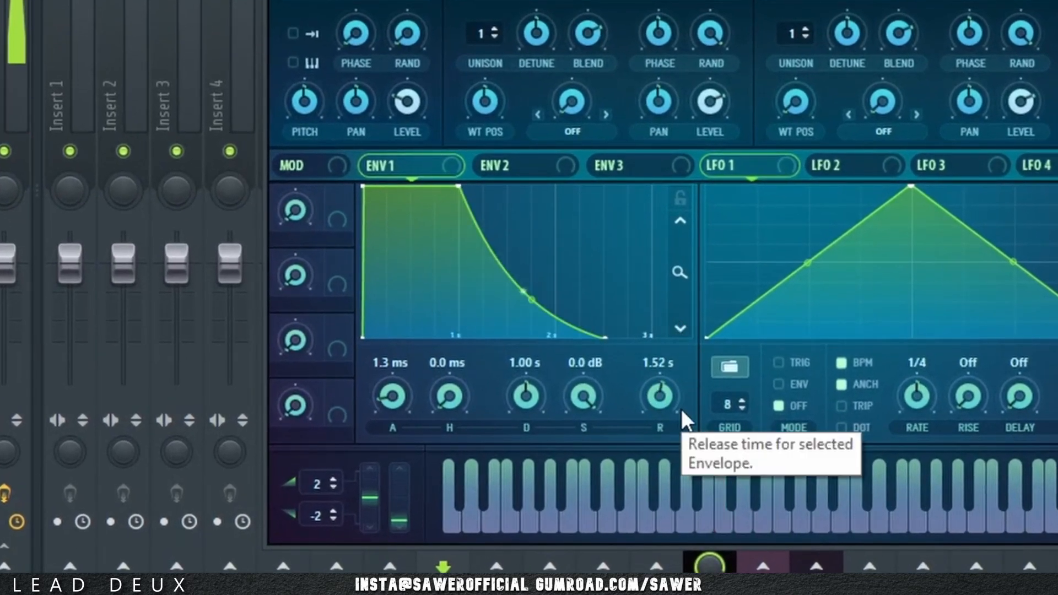
pyautogui.moveTo(660, 397); pyautogui.dragTo(657, 485)
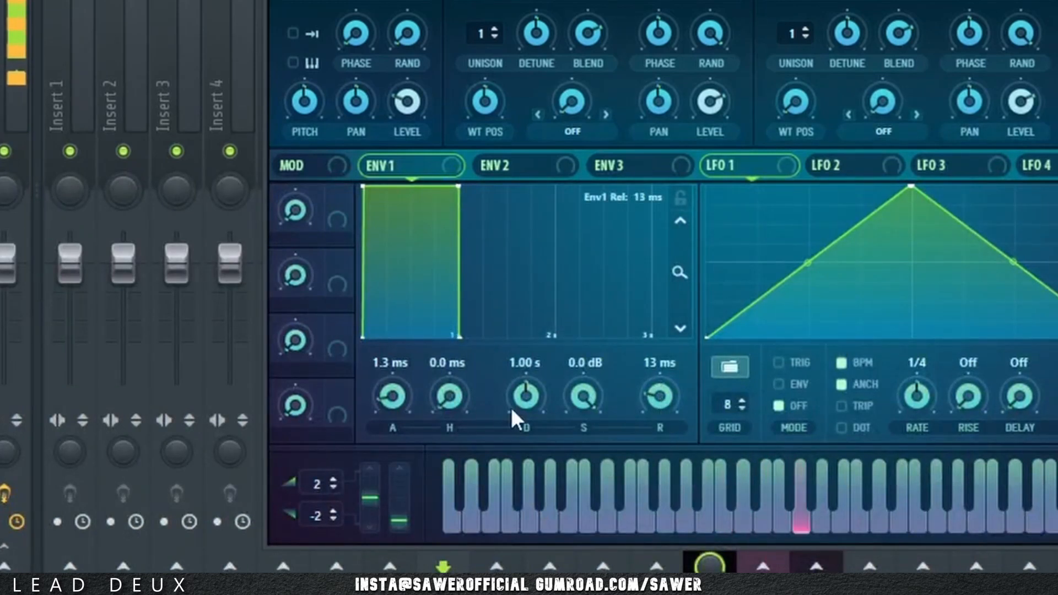
pyautogui.moveTo(408, 399); pyautogui.dragTo(408, 410)
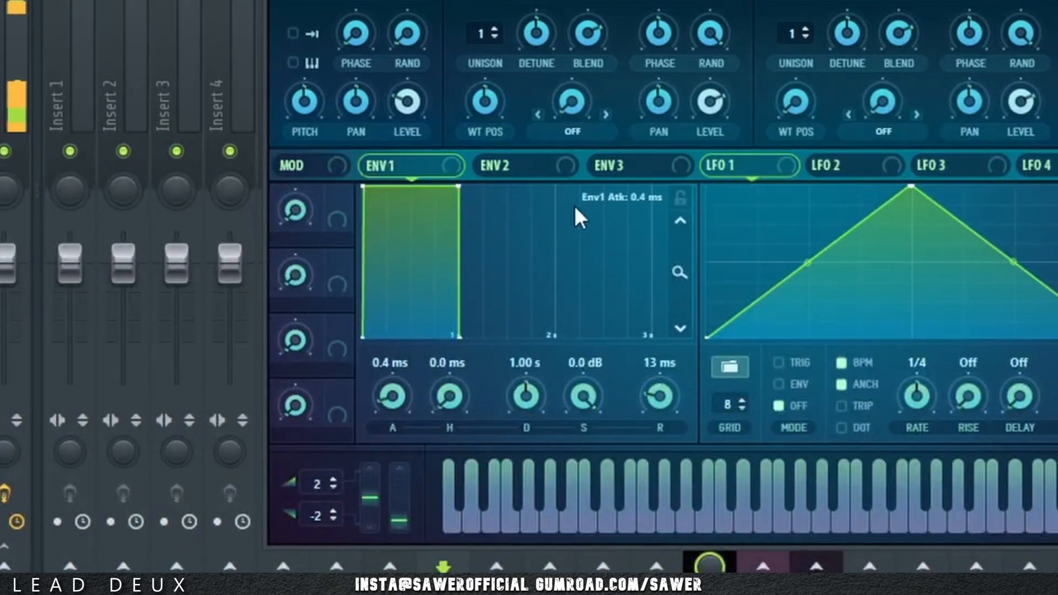
# - Shape envelope 3 into a short pluck with 0% sustain and a 34 ms decay
pyautogui.click(527, 167)
pyautogui.click(609, 166)
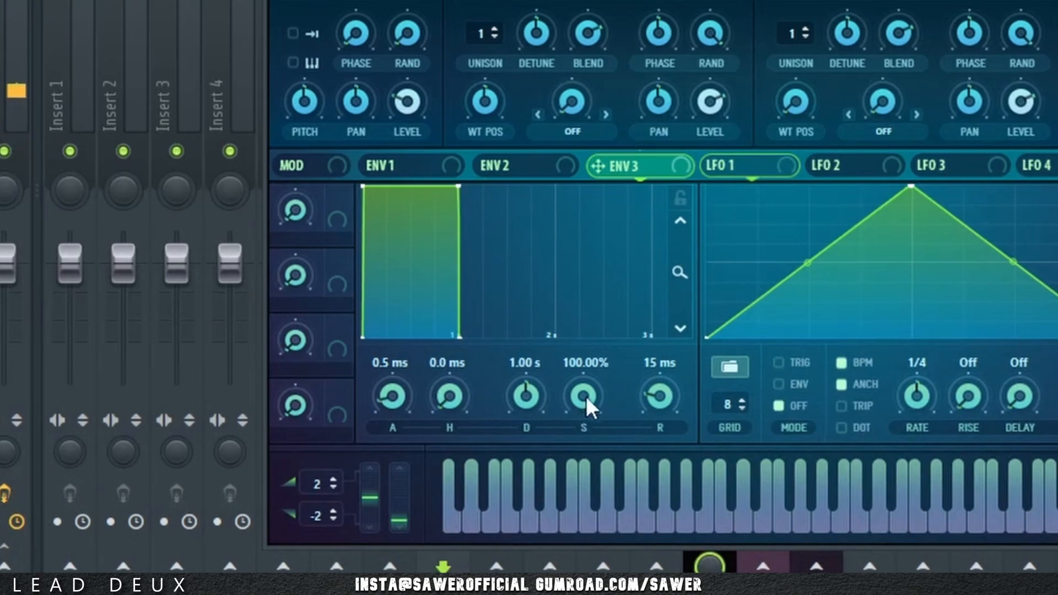
pyautogui.moveTo(584, 397); pyautogui.dragTo(590, 498)
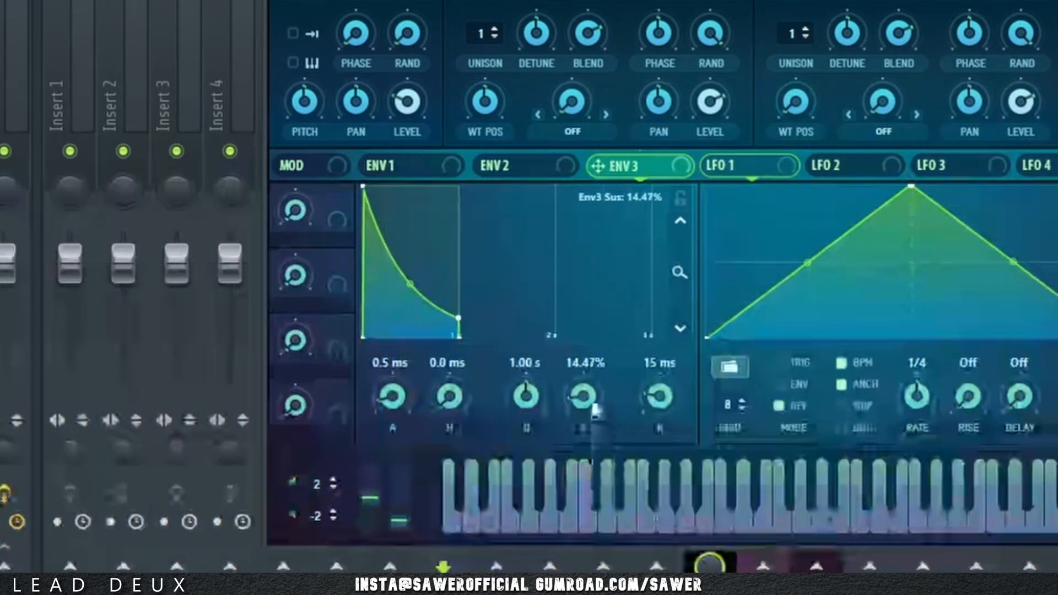
pyautogui.moveTo(596, 410); pyautogui.dragTo(591, 513)
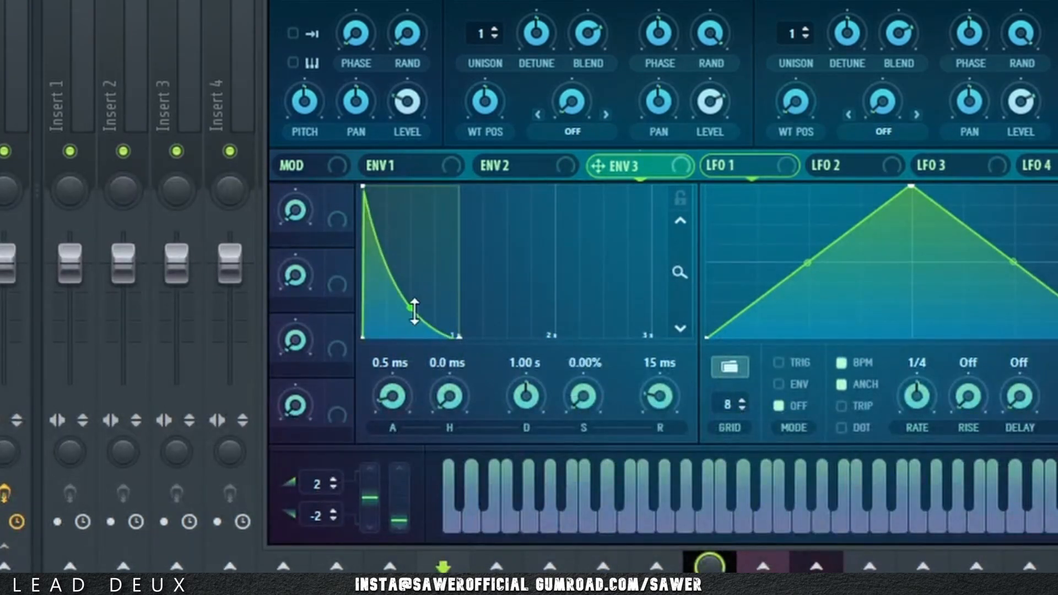
pyautogui.moveTo(511, 371); pyautogui.dragTo(529, 471)
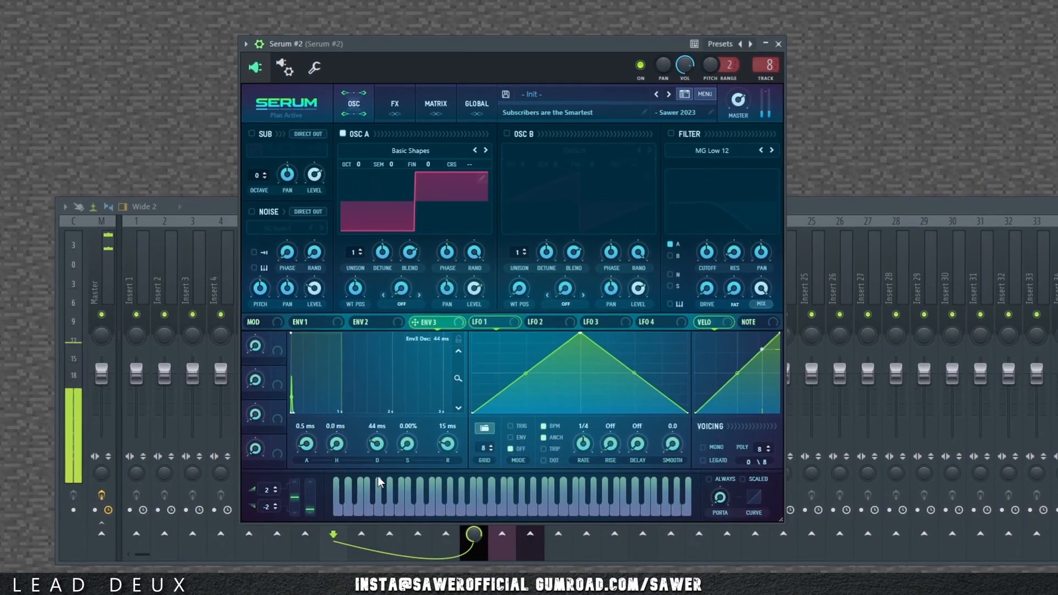
pyautogui.moveTo(378, 483); pyautogui.dragTo(378, 489)
# - Route Env 3 to oscillator A's coarse pitch in the modulation matrix with a small positive amount
pyautogui.click(435, 104)
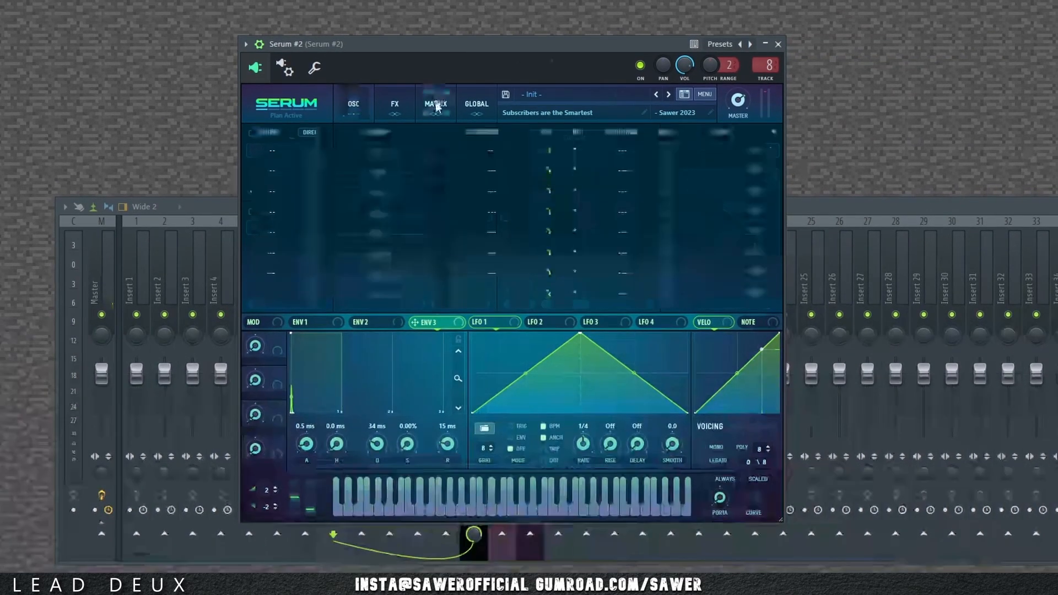
pyautogui.click(270, 149)
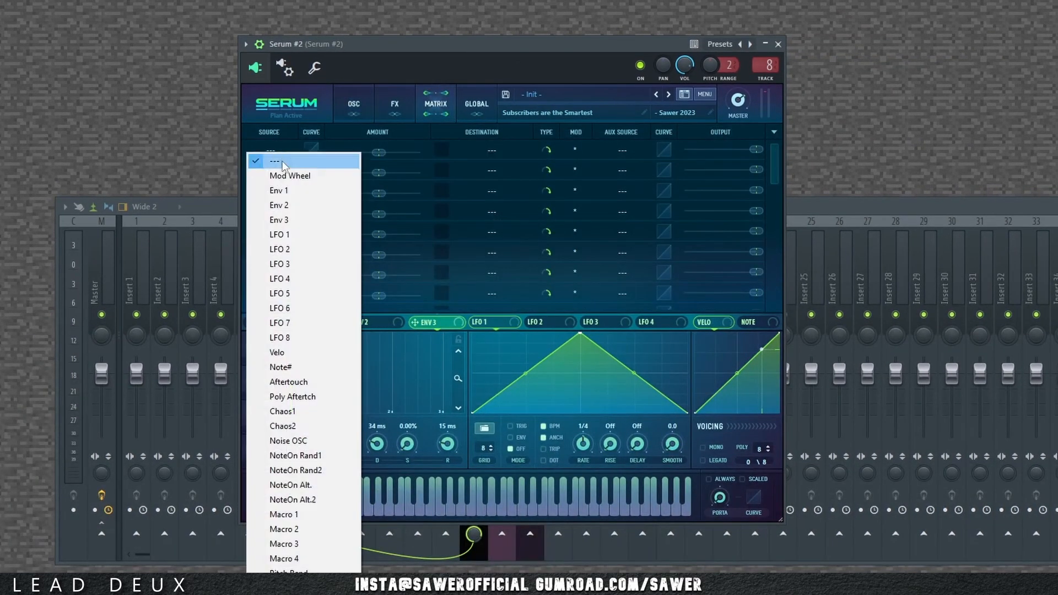
pyautogui.click(297, 220)
pyautogui.click(491, 150)
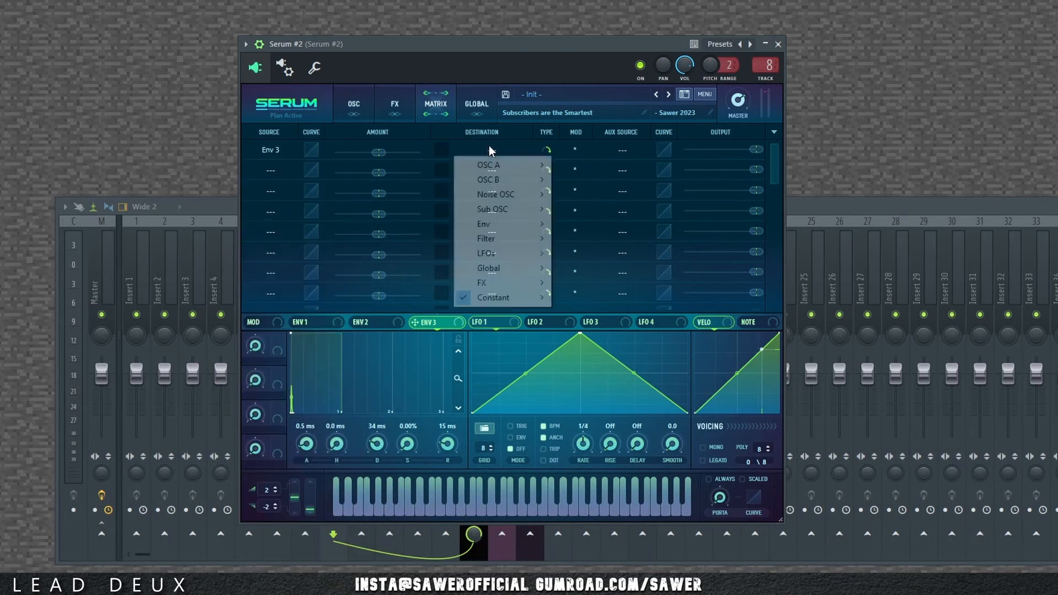
pyautogui.moveTo(496, 168)
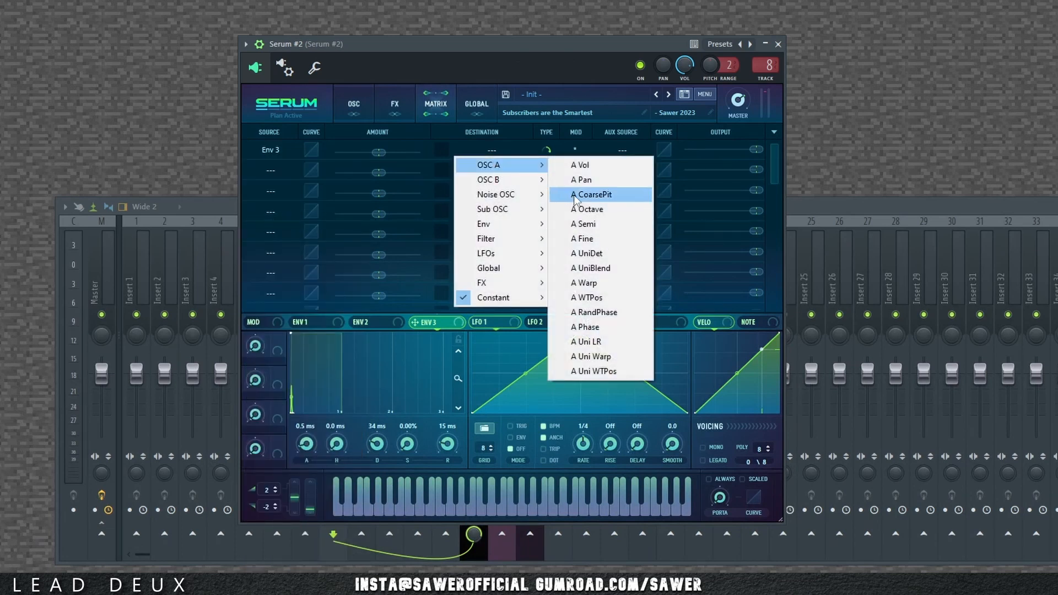
pyautogui.click(573, 190)
pyautogui.moveTo(389, 153)
pyautogui.mouseDown()
pyautogui.moveTo(415, 159)
pyautogui.moveTo(390, 157)
pyautogui.mouseUp()
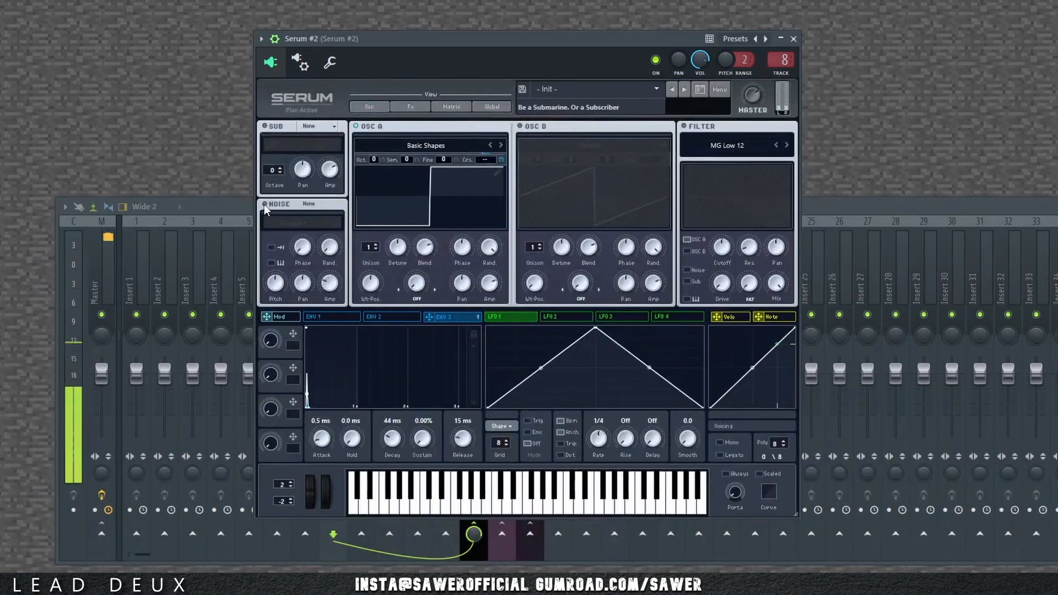
# - Enable the noise oscillator and load the ARP white noise sample
pyautogui.click(264, 204)
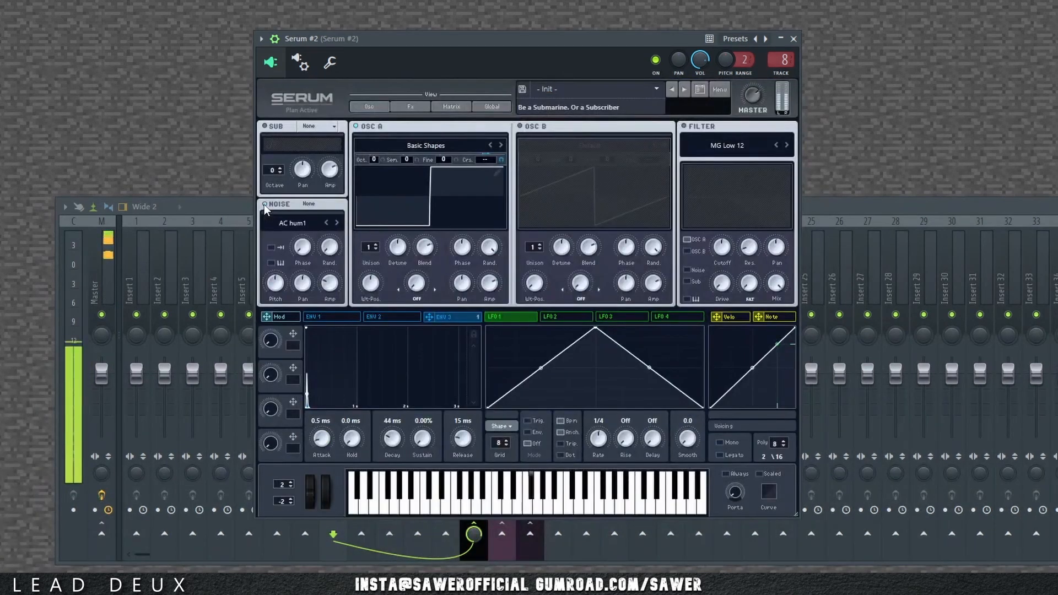
pyautogui.click(282, 227)
pyautogui.click(357, 127)
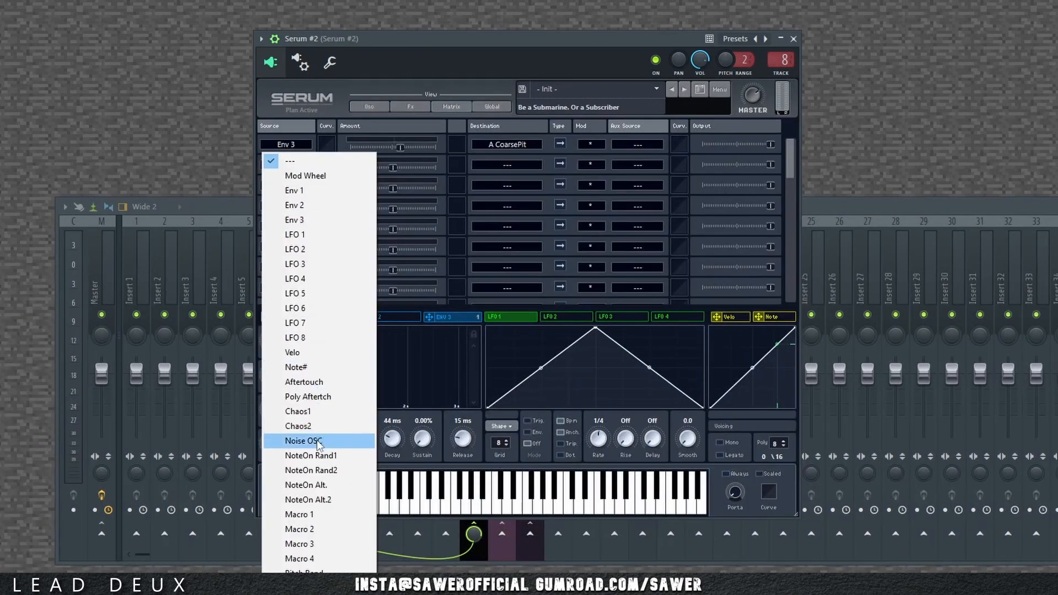
# - Route Noise OSC to oscillator A's coarse pitch with a slight positive amount and make the modulation bidirectional
pyautogui.click(312, 440)
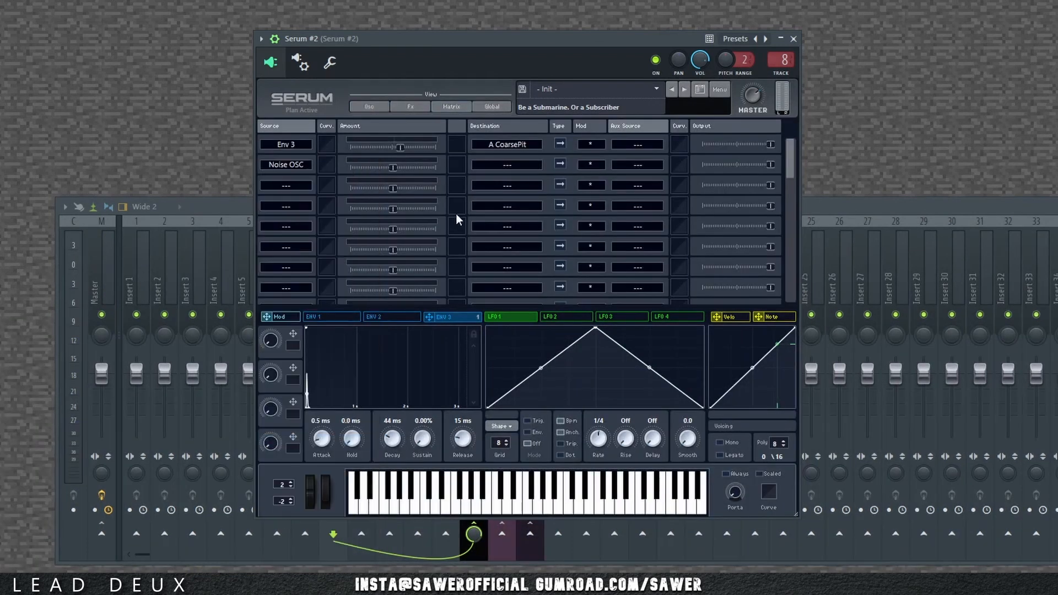
pyautogui.click(512, 167)
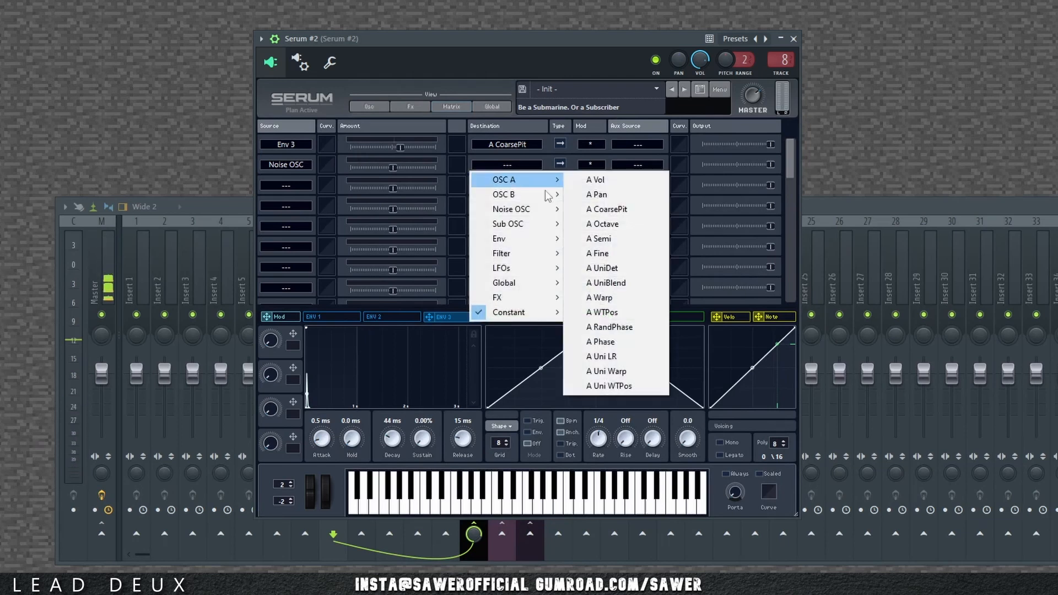
pyautogui.click(623, 210)
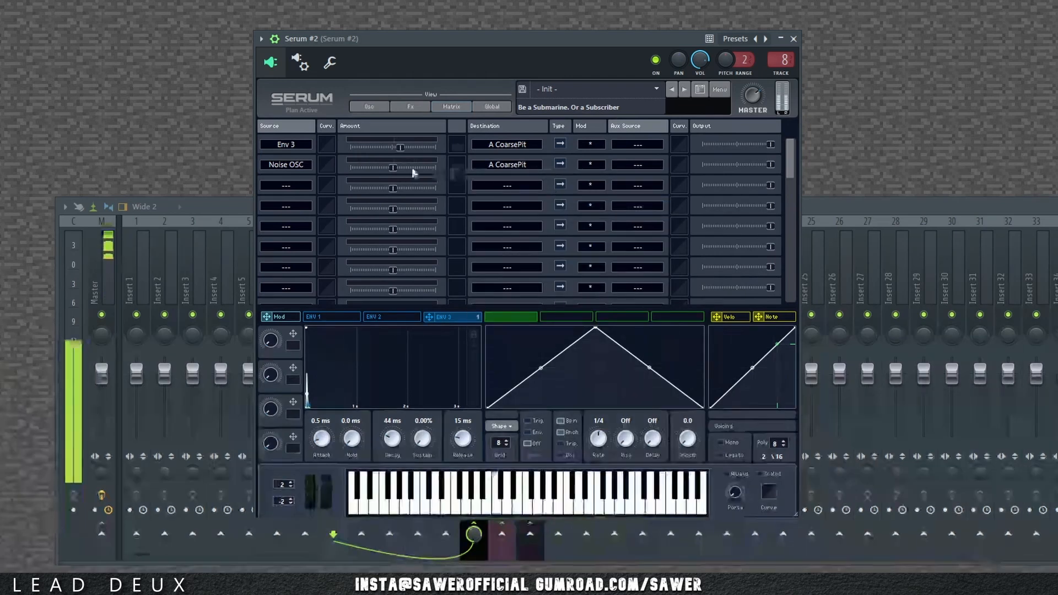
pyautogui.moveTo(397, 173); pyautogui.dragTo(398, 168)
pyautogui.click(560, 165)
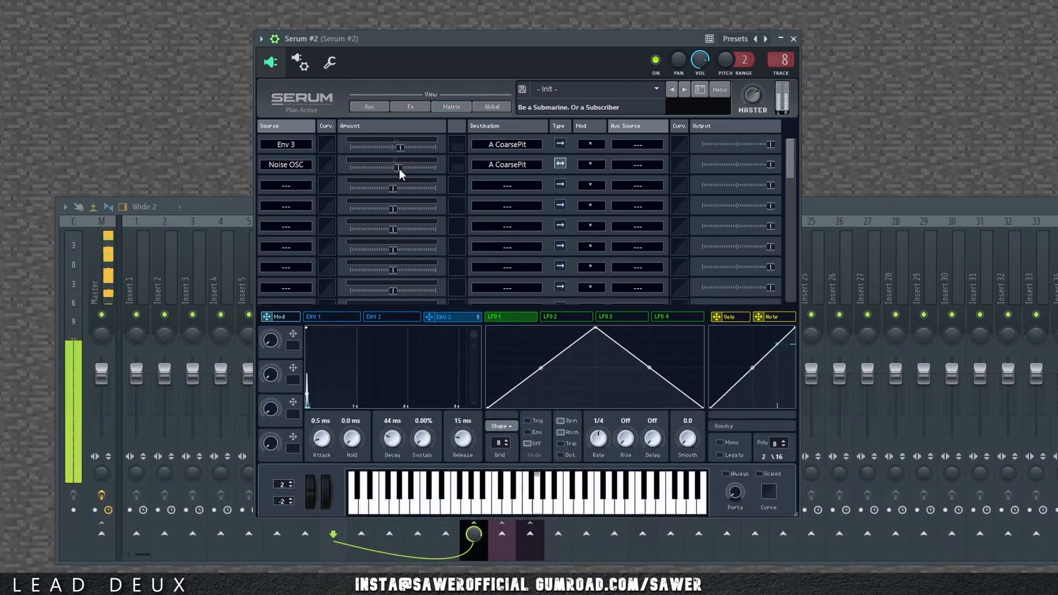
# - Set oscillator A's warp mode to Sync and try out the warp amount
pyautogui.click(379, 110)
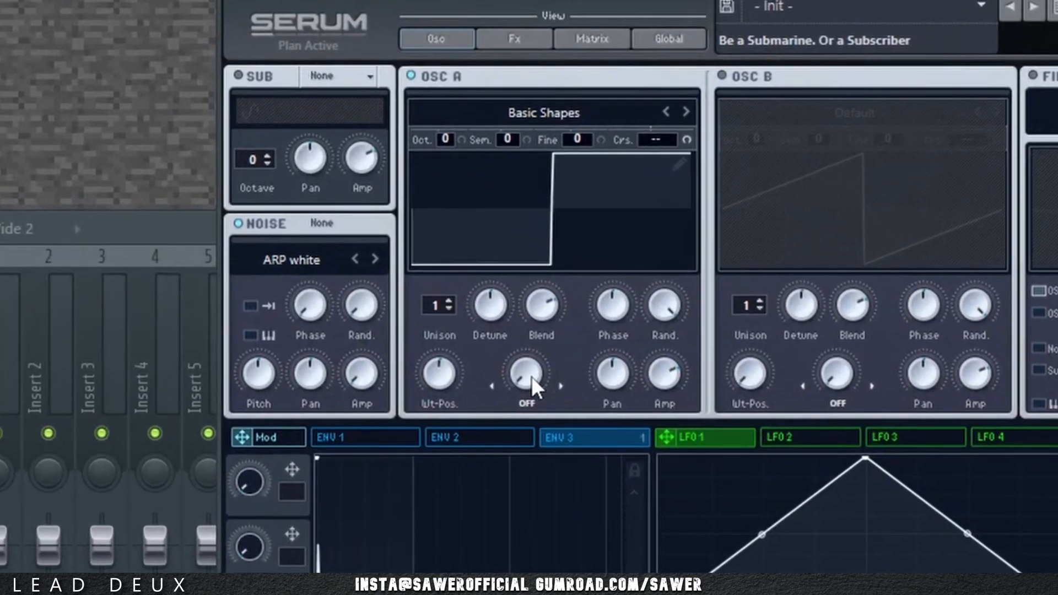
pyautogui.moveTo(532, 376); pyautogui.dragTo(541, 270)
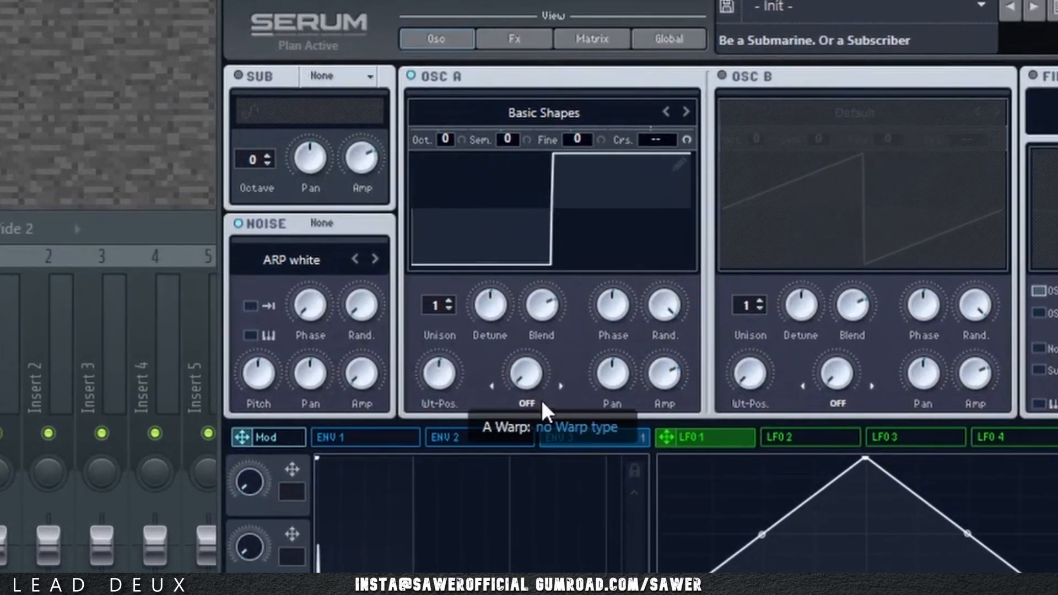
pyautogui.click(560, 385)
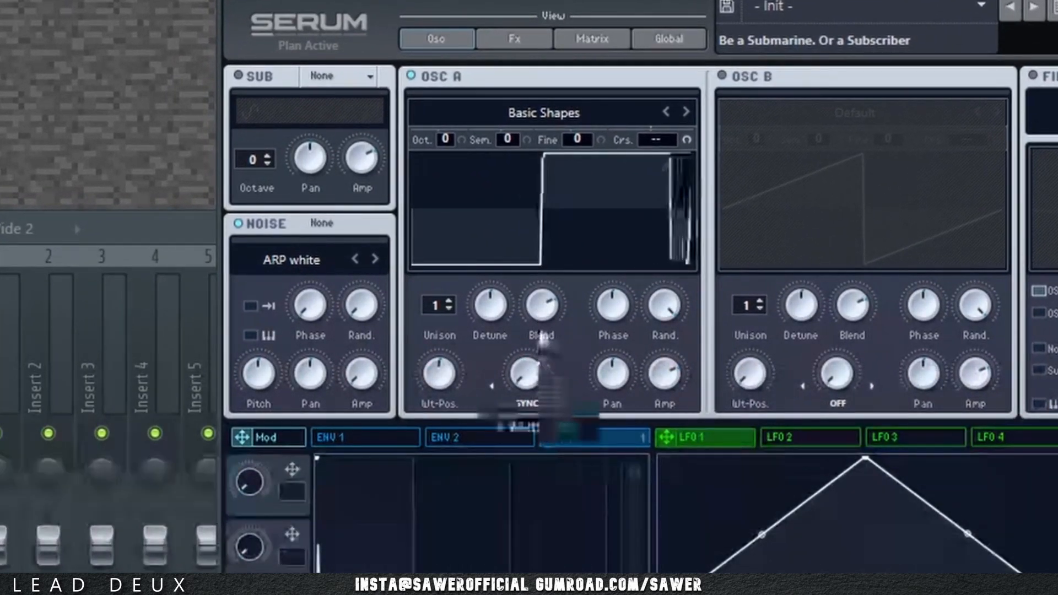
pyautogui.moveTo(543, 339); pyautogui.dragTo(524, 358)
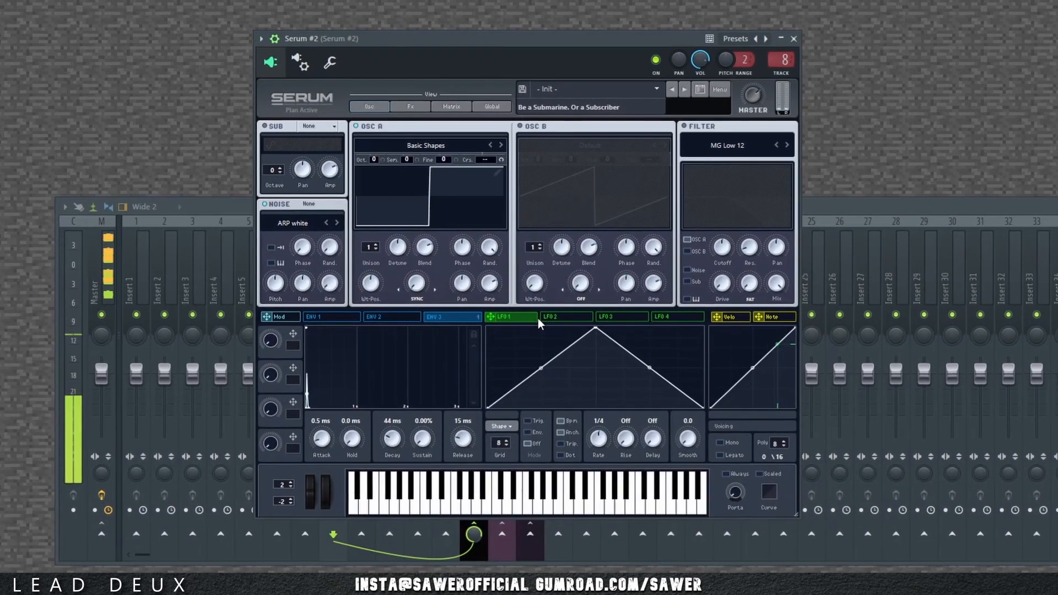
# - Reshape LFO 1 into a steep falling curve from full level to zero and set its mode to Env
pyautogui.moveTo(595, 329); pyautogui.dragTo(575, 358)
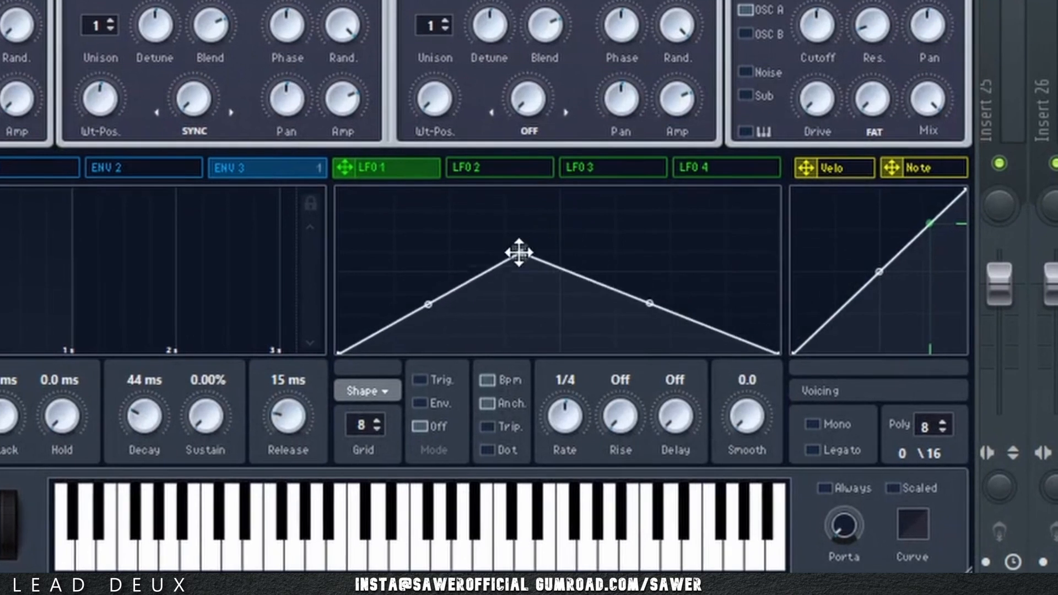
pyautogui.moveTo(519, 252); pyautogui.dragTo(308, 166)
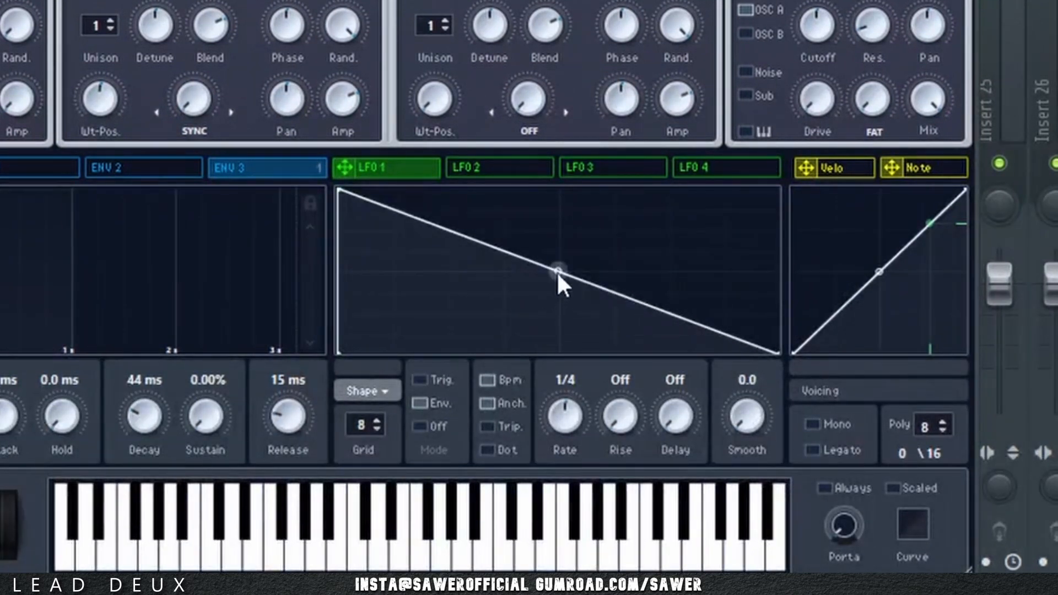
pyautogui.moveTo(558, 271); pyautogui.dragTo(555, 307)
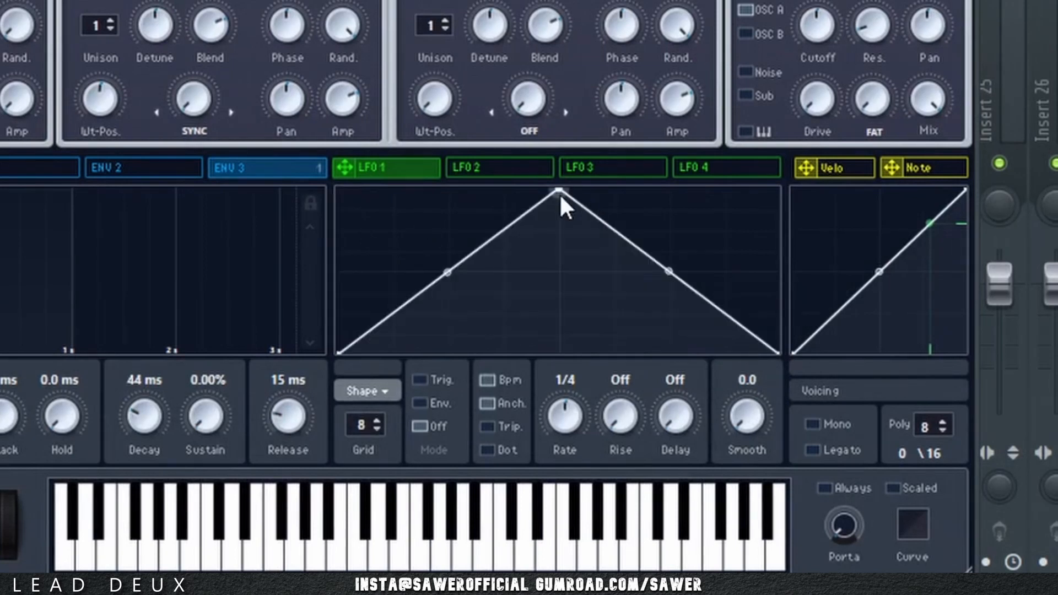
pyautogui.moveTo(560, 193); pyautogui.dragTo(323, 181)
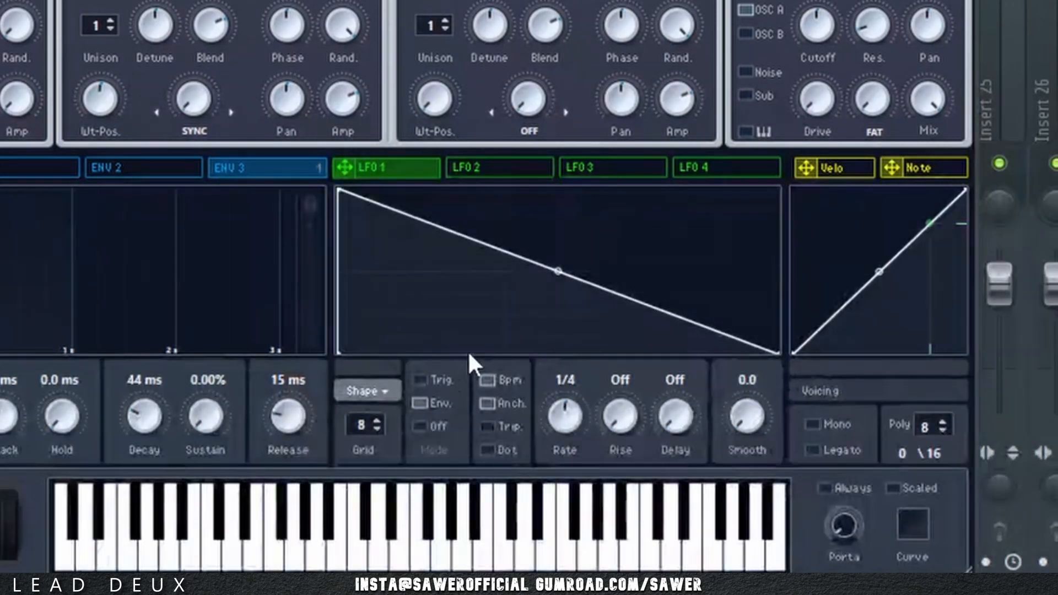
pyautogui.moveTo(558, 286); pyautogui.dragTo(557, 307)
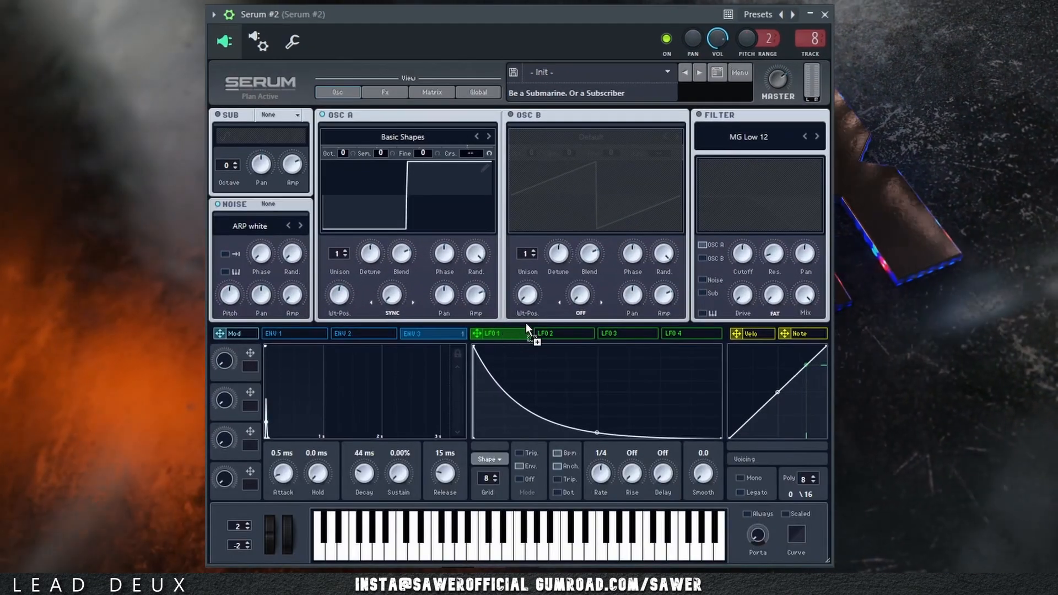
# - Assign LFO 1 to oscillator A's warp amount and lower the output of the Env 3 pitch modulation to about half
pyautogui.moveTo(516, 312); pyautogui.dragTo(382, 351)
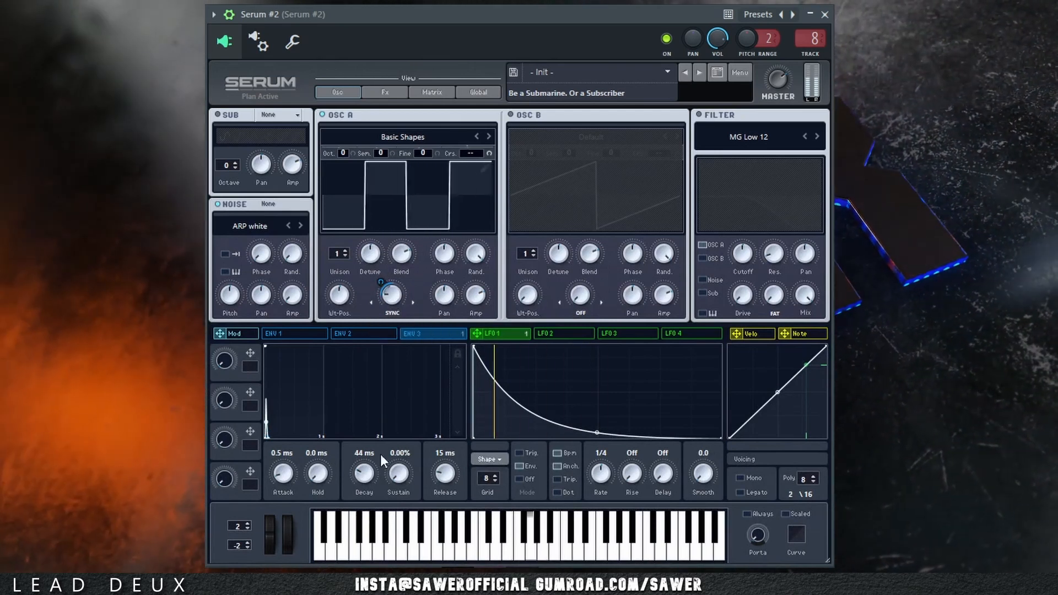
pyautogui.moveTo(365, 481); pyautogui.dragTo(365, 483)
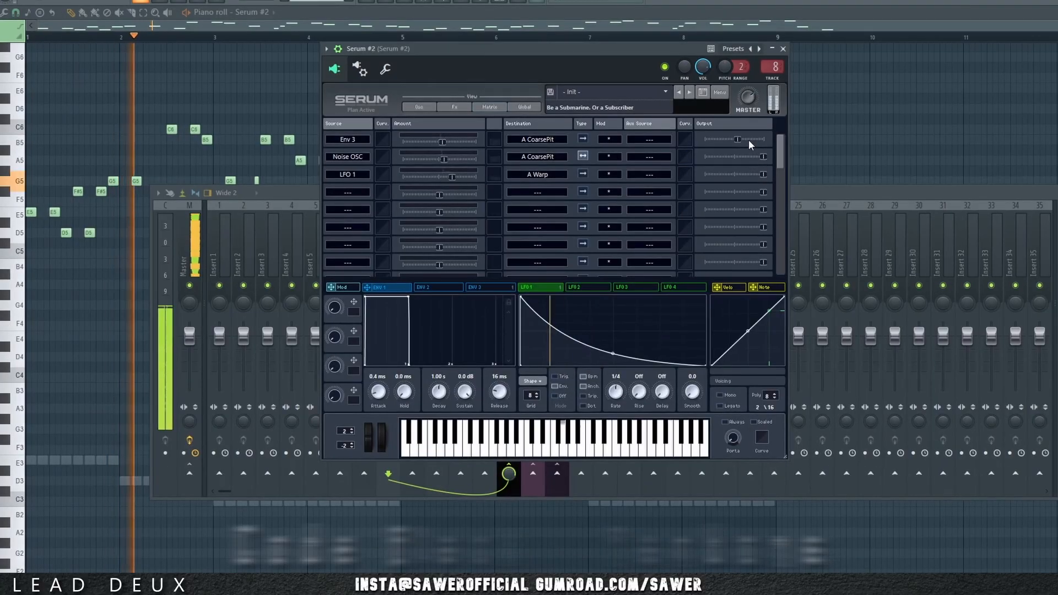
pyautogui.moveTo(749, 141); pyautogui.dragTo(726, 141)
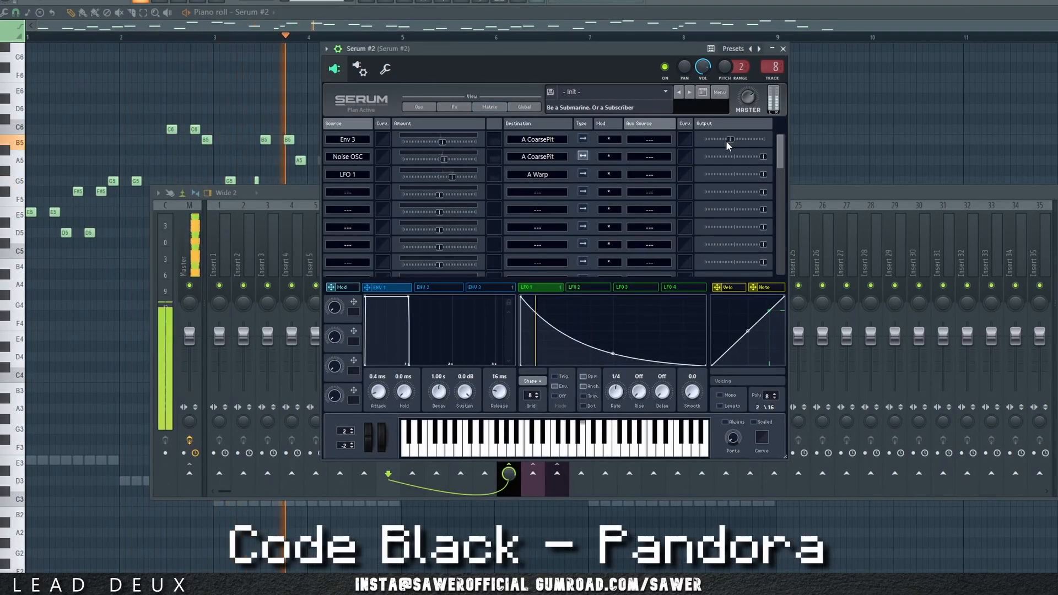
pyautogui.click(784, 49)
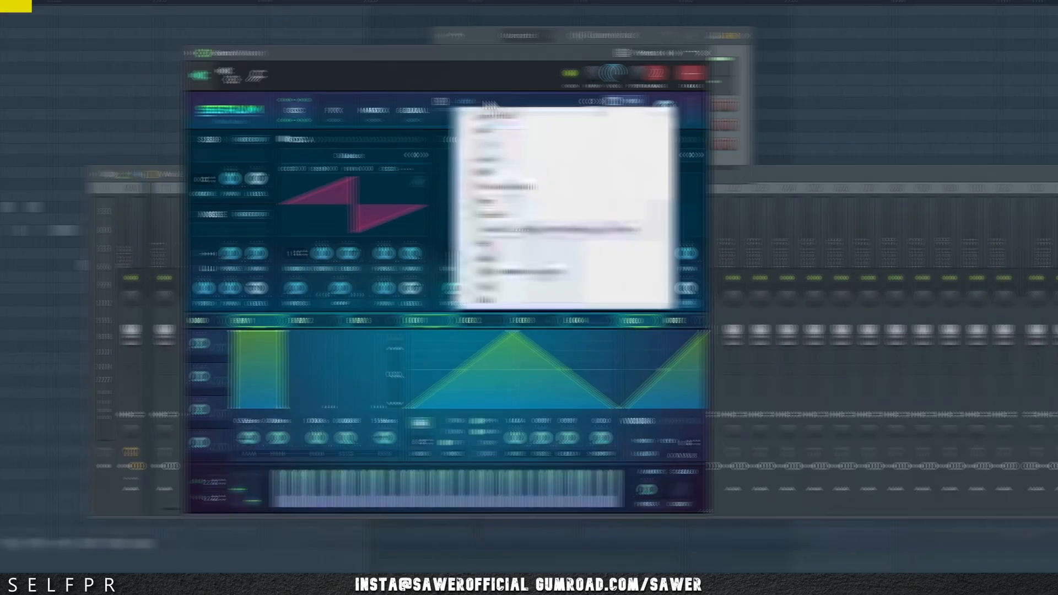
# - Audition the bank's bass presets one after another in the Serum (Master) instance, continuing into the chord presets
pyautogui.moveTo(595, 227)
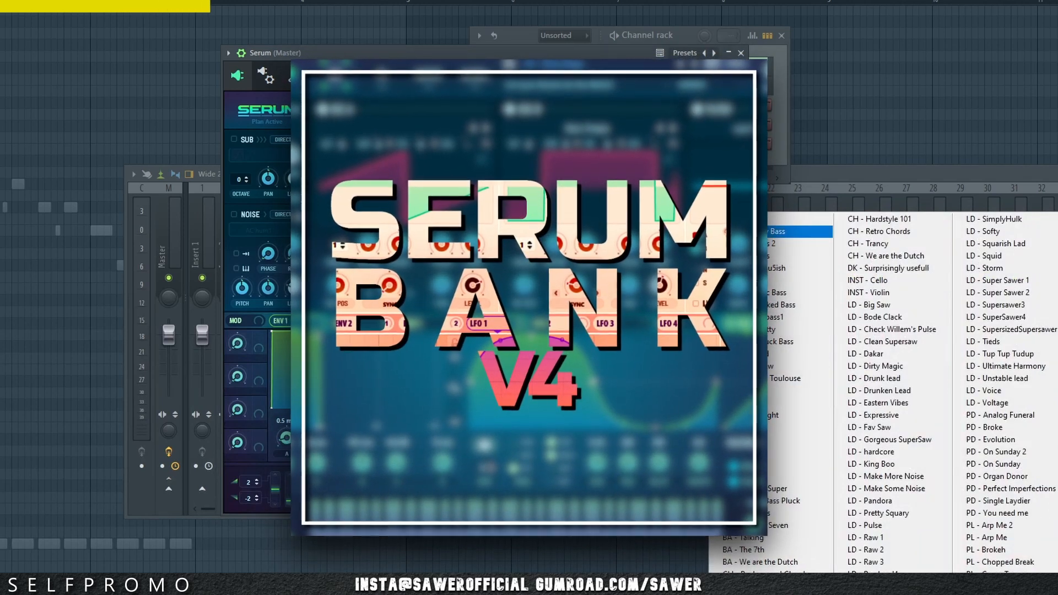
pyautogui.click(744, 219)
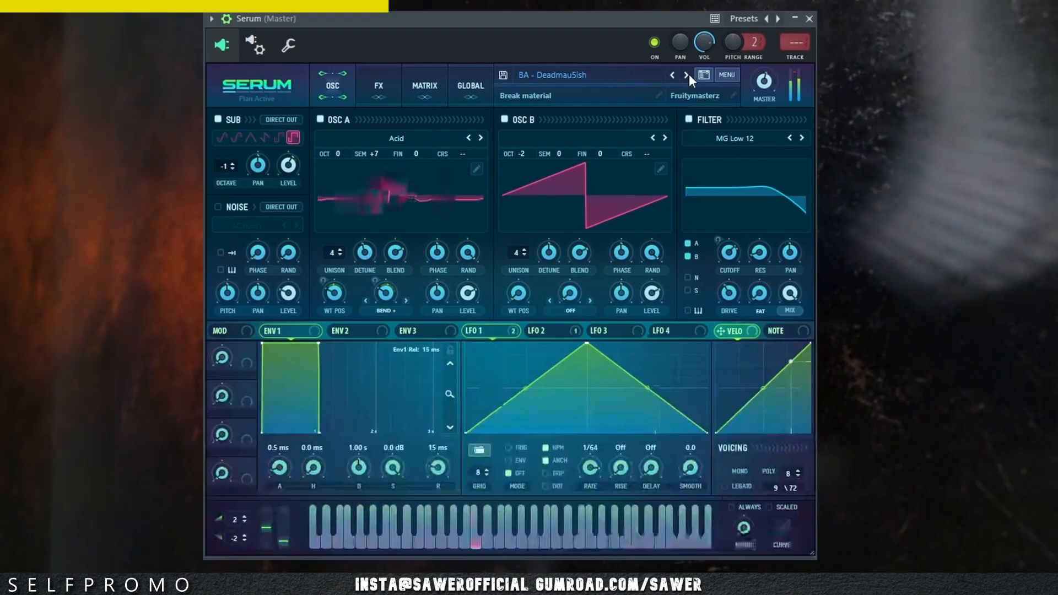
pyautogui.click(687, 75)
pyautogui.click(687, 75)
pyautogui.click(687, 75)
pyautogui.click(687, 75)
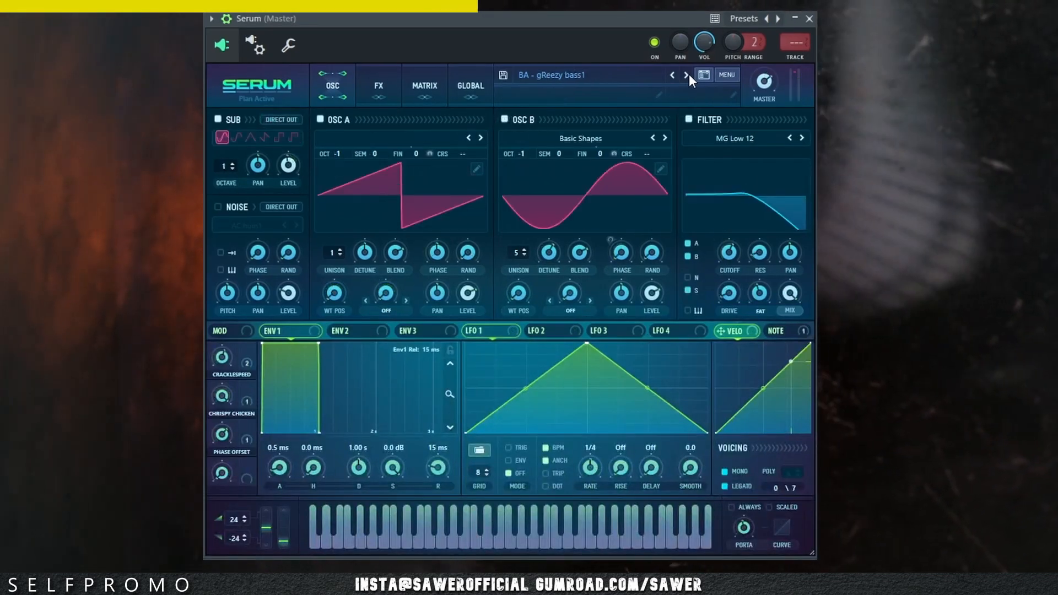
pyautogui.click(687, 75)
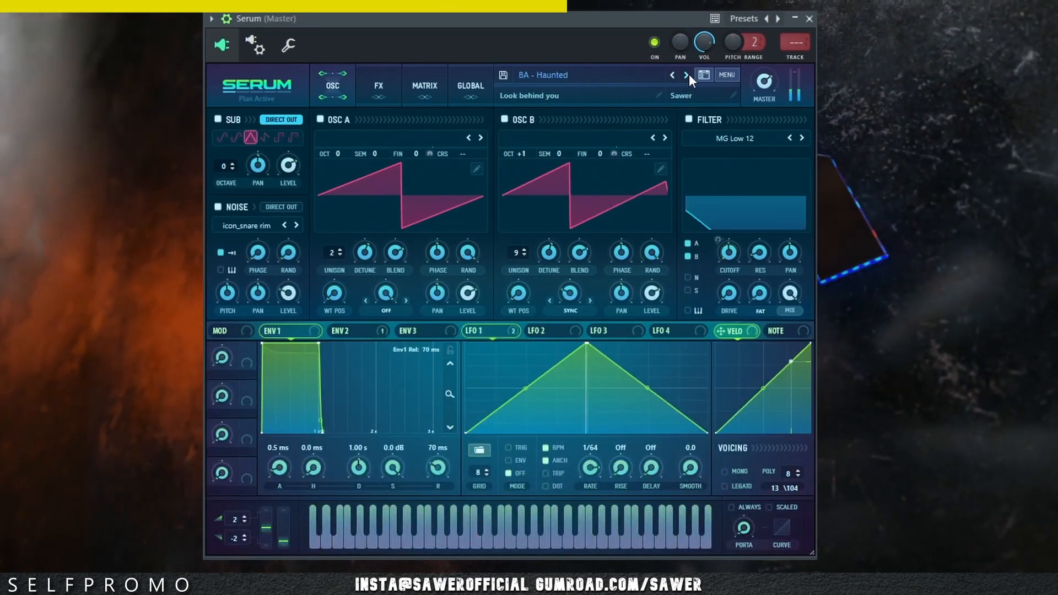
pyautogui.click(687, 75)
pyautogui.click(687, 75)
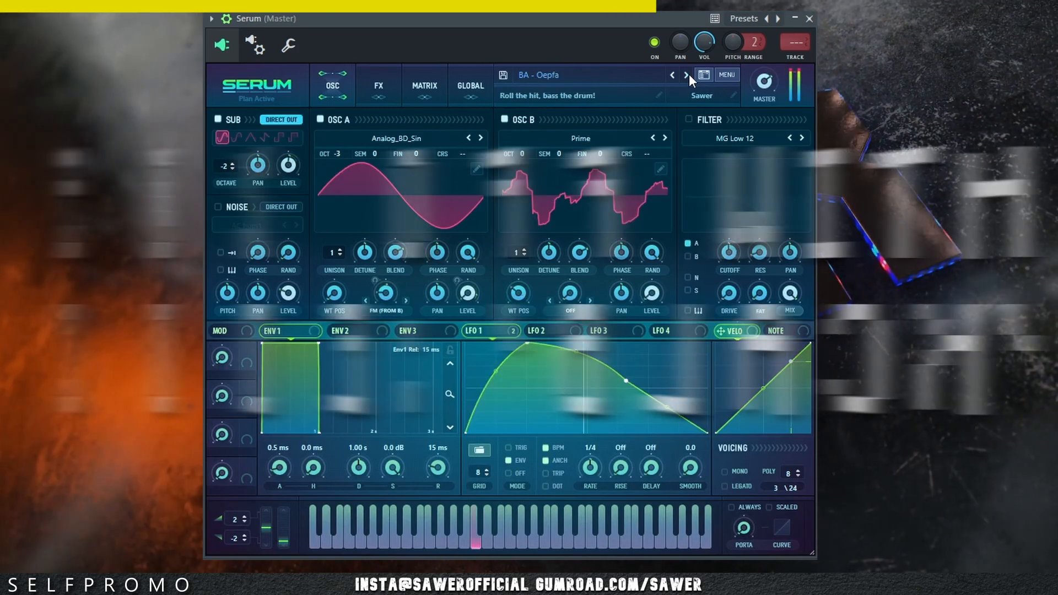
pyautogui.click(689, 74)
pyautogui.click(690, 74)
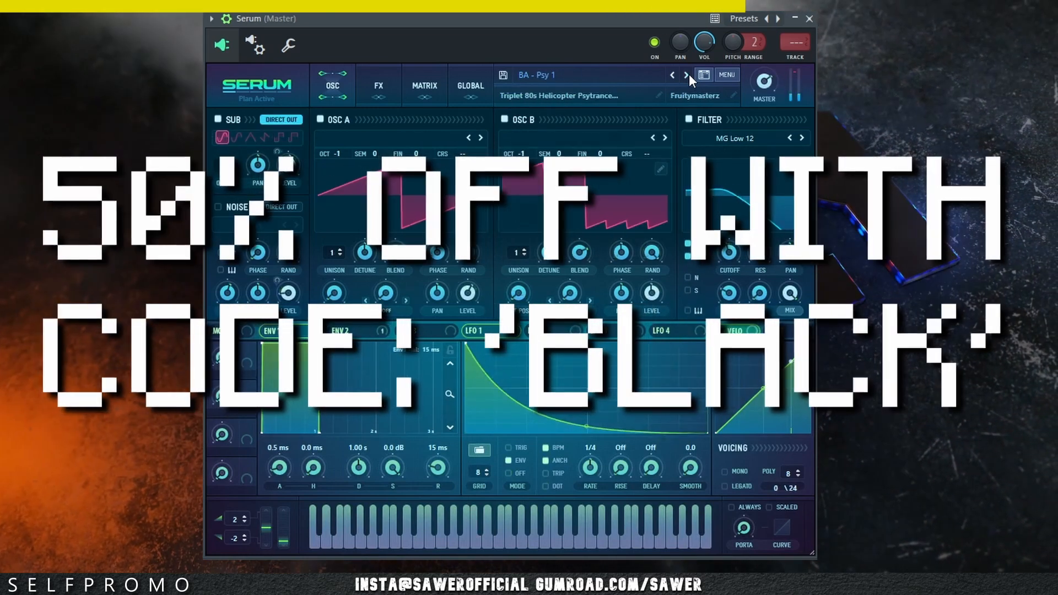
pyautogui.click(689, 74)
pyautogui.click(689, 74)
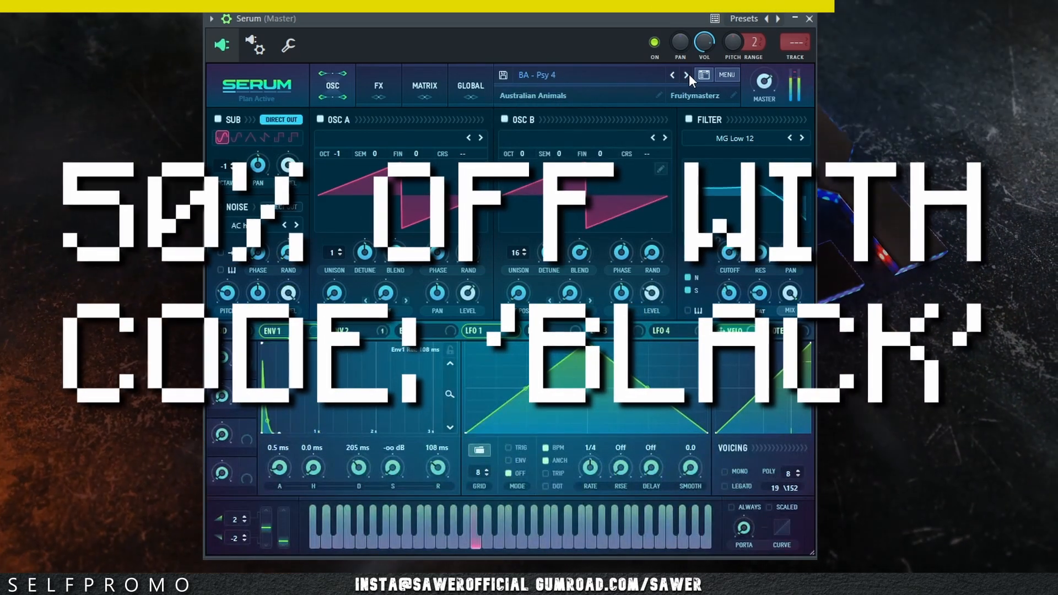
pyautogui.click(689, 74)
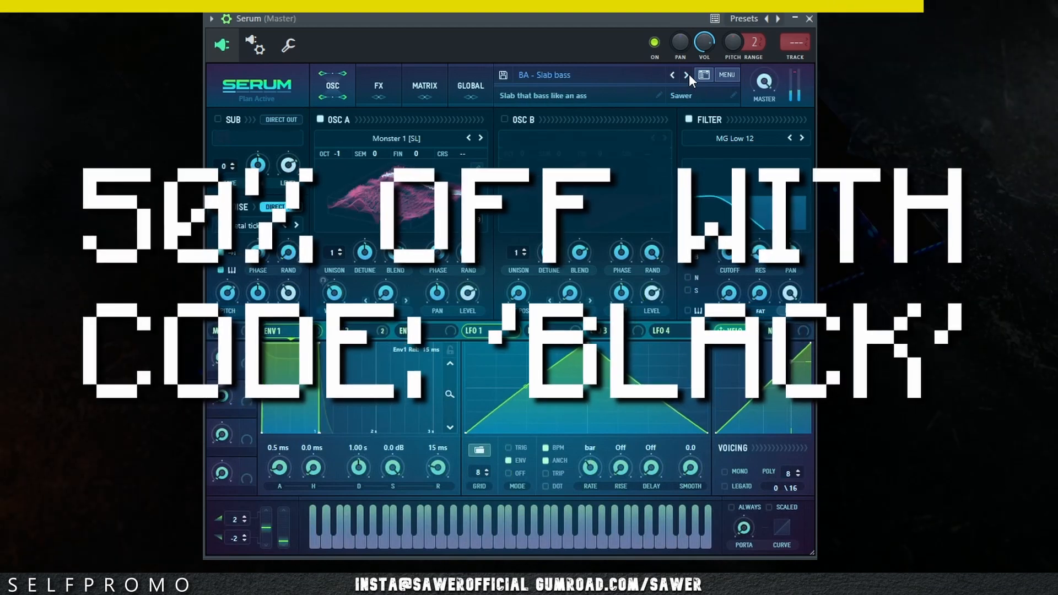
pyautogui.click(690, 74)
pyautogui.click(689, 74)
pyautogui.click(689, 74)
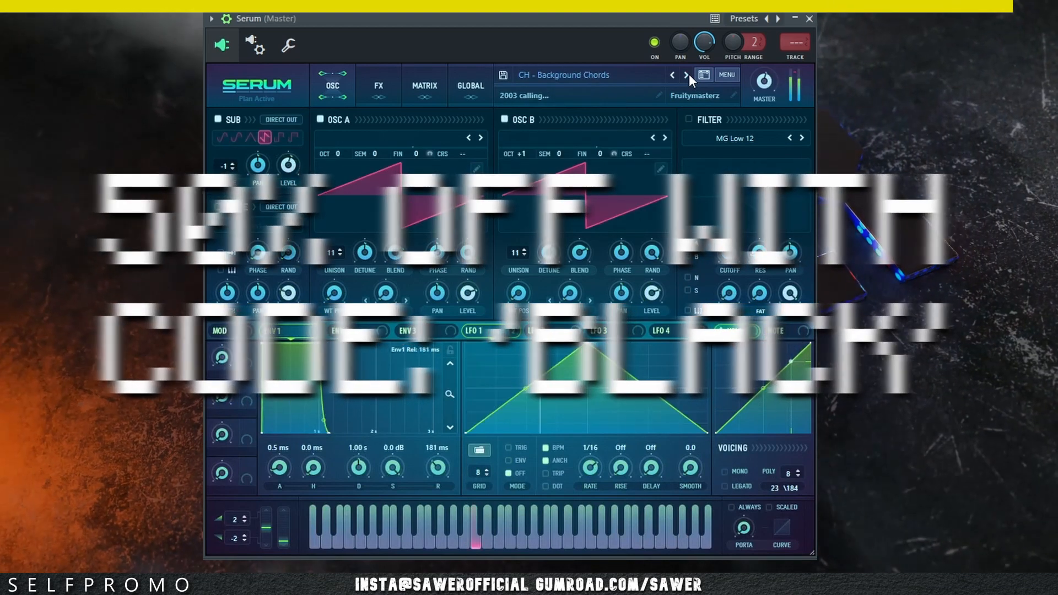
pyautogui.click(689, 73)
pyautogui.click(689, 74)
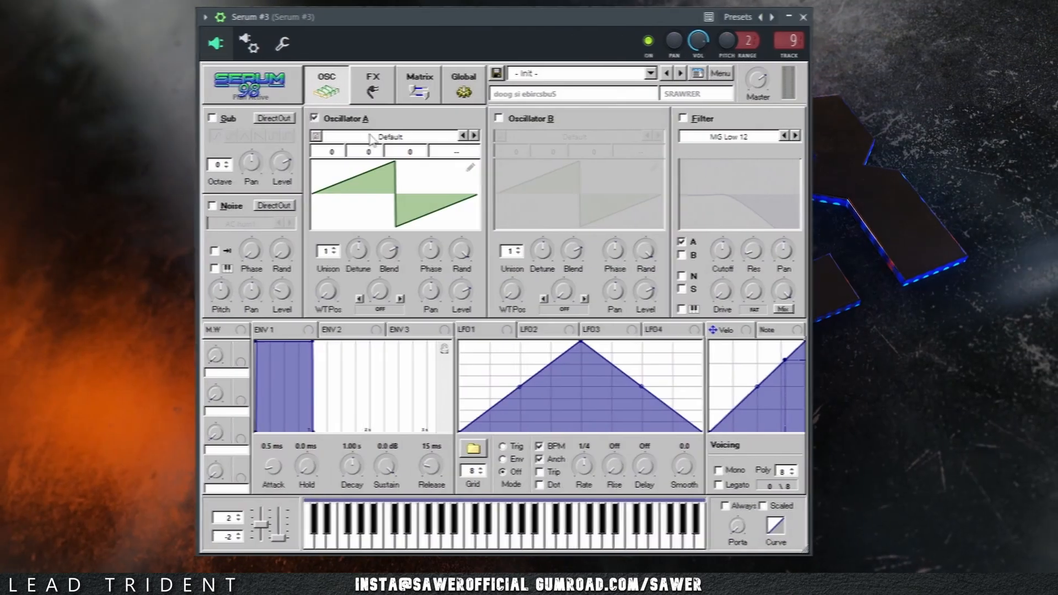
# - Load the Basic Mini wavetable into oscillator A and sweep its wavetable position, ending on the pulse-like waveform
pyautogui.click(375, 138)
pyautogui.moveTo(379, 157)
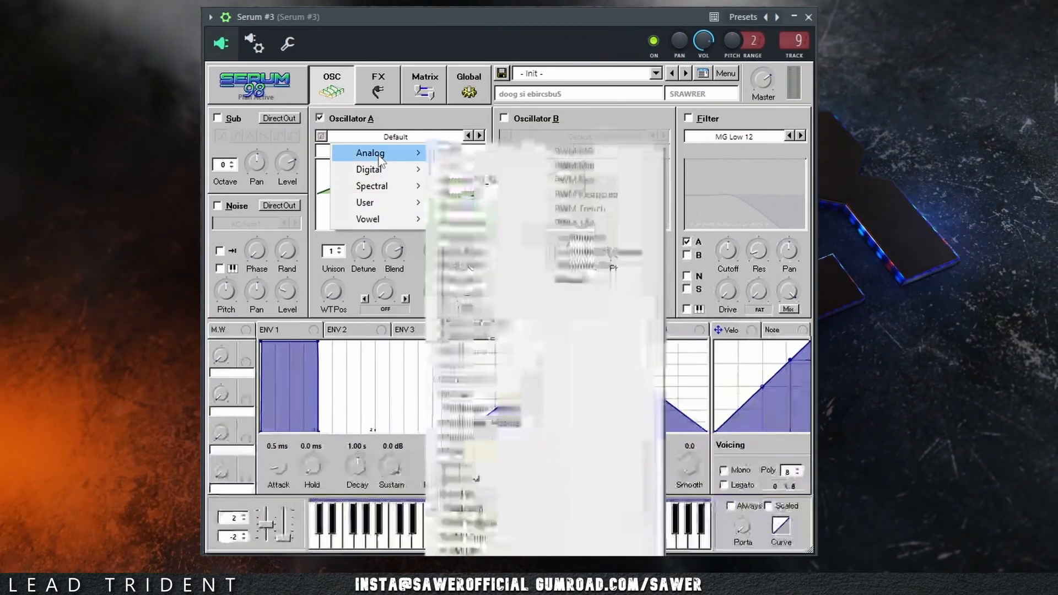
pyautogui.click(435, 209)
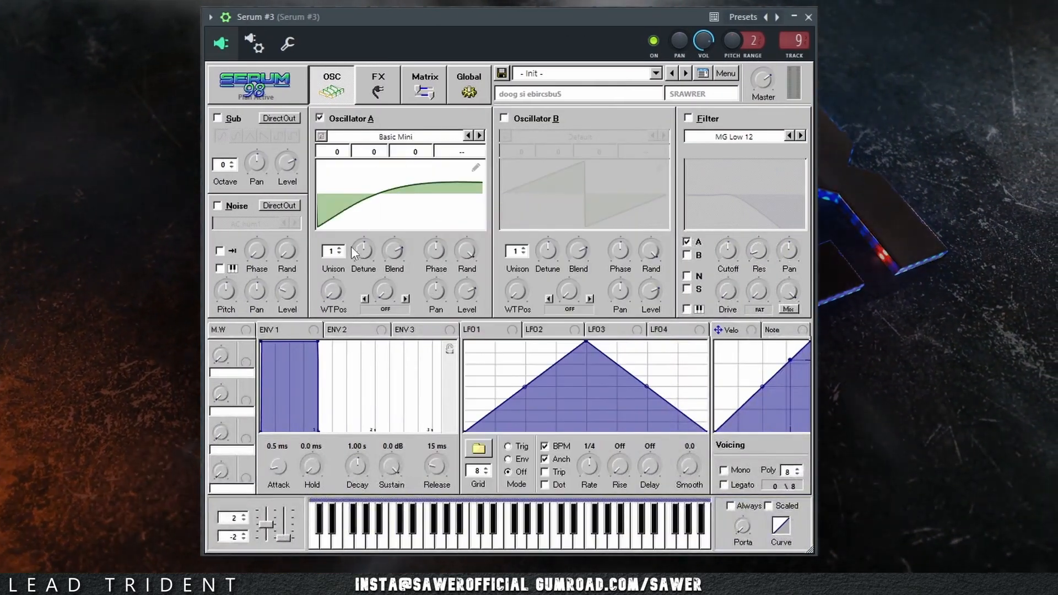
pyautogui.moveTo(332, 294); pyautogui.dragTo(340, 224)
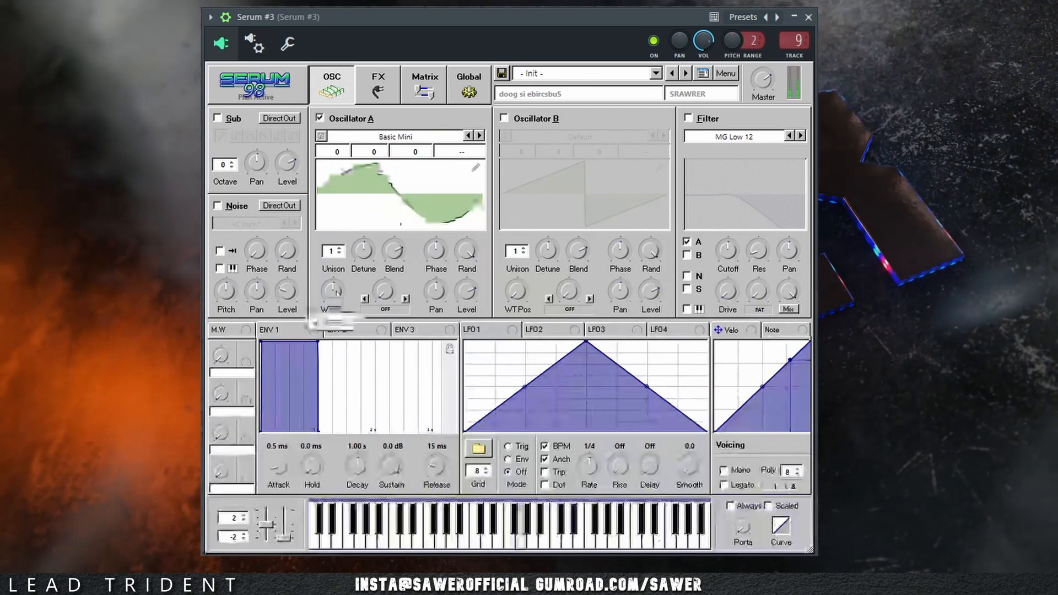
pyautogui.moveTo(337, 293); pyautogui.dragTo(338, 420)
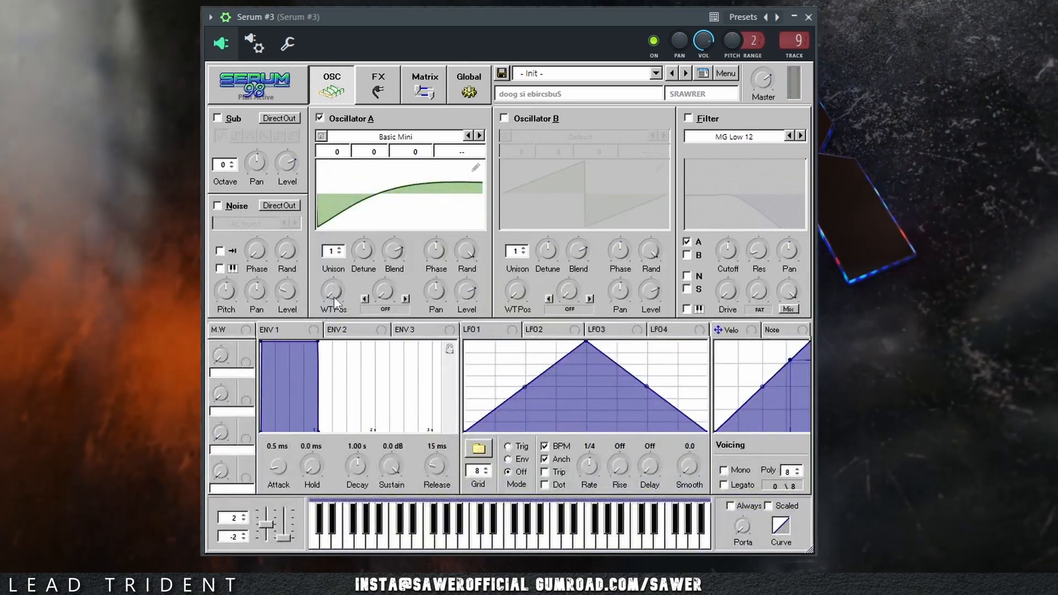
pyautogui.moveTo(335, 293); pyautogui.dragTo(342, 218)
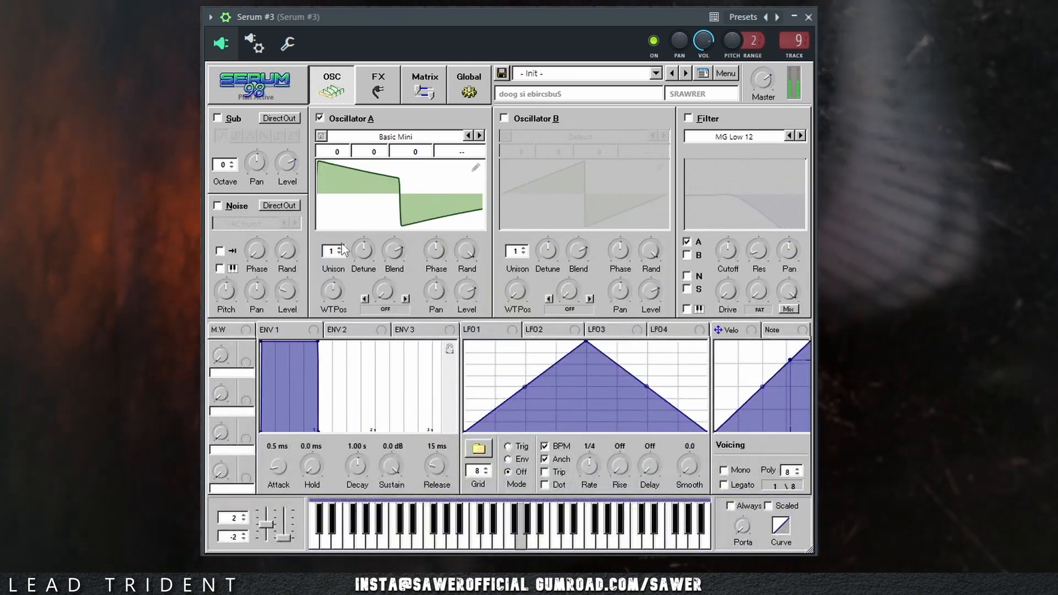
# - Load the ARP white noise and route Noise OSC to oscillator A's coarse pitch with a slight positive amount
pyautogui.click(254, 224)
pyautogui.click(401, 288)
pyautogui.click(425, 83)
pyautogui.click(237, 136)
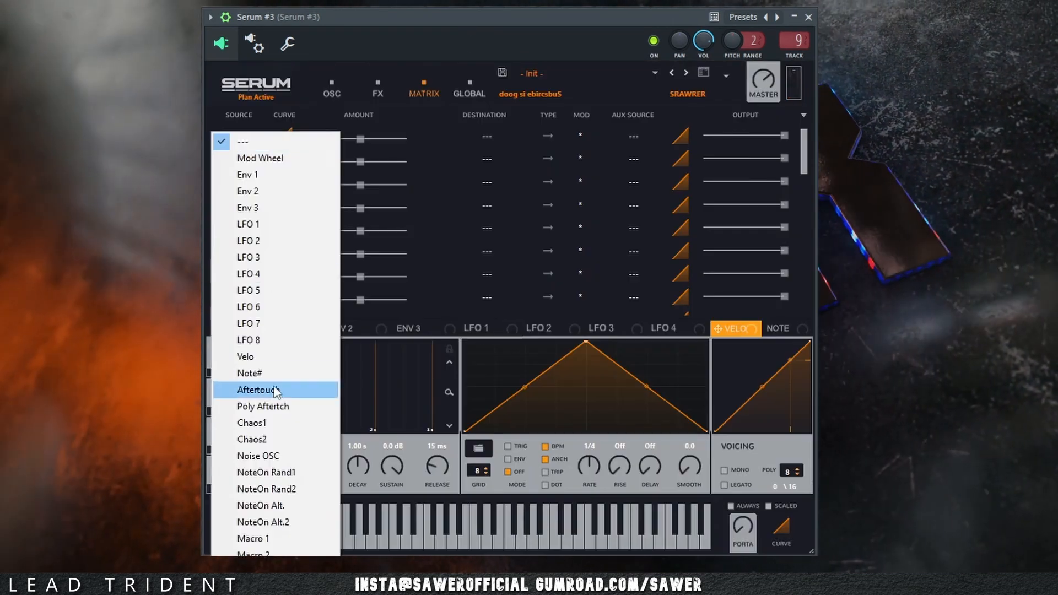
pyautogui.click(258, 456)
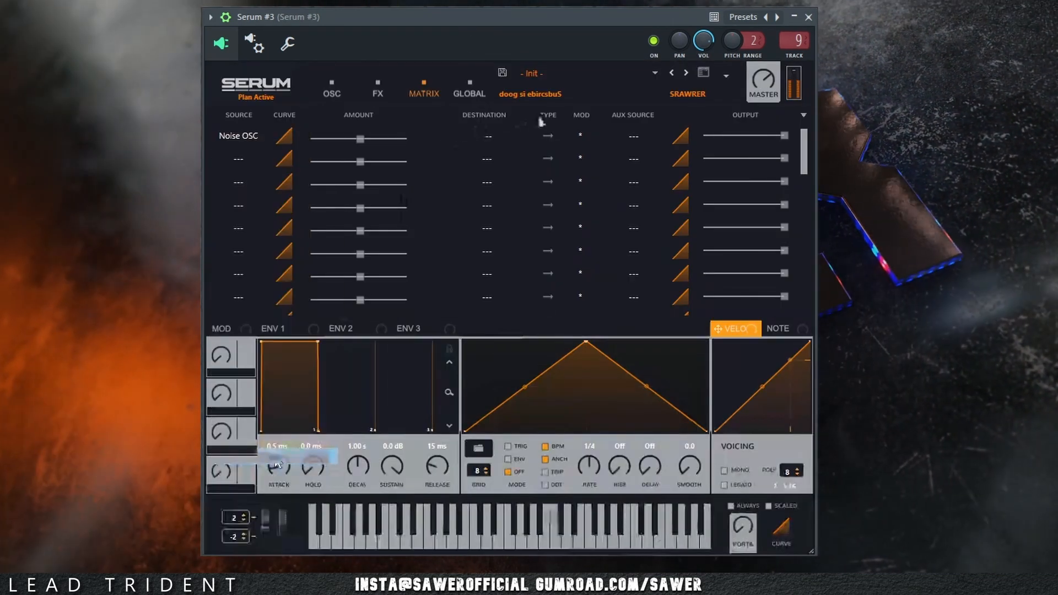
pyautogui.click(488, 136)
pyautogui.moveTo(485, 146)
pyautogui.click(607, 181)
pyautogui.moveTo(368, 142); pyautogui.dragTo(364, 141)
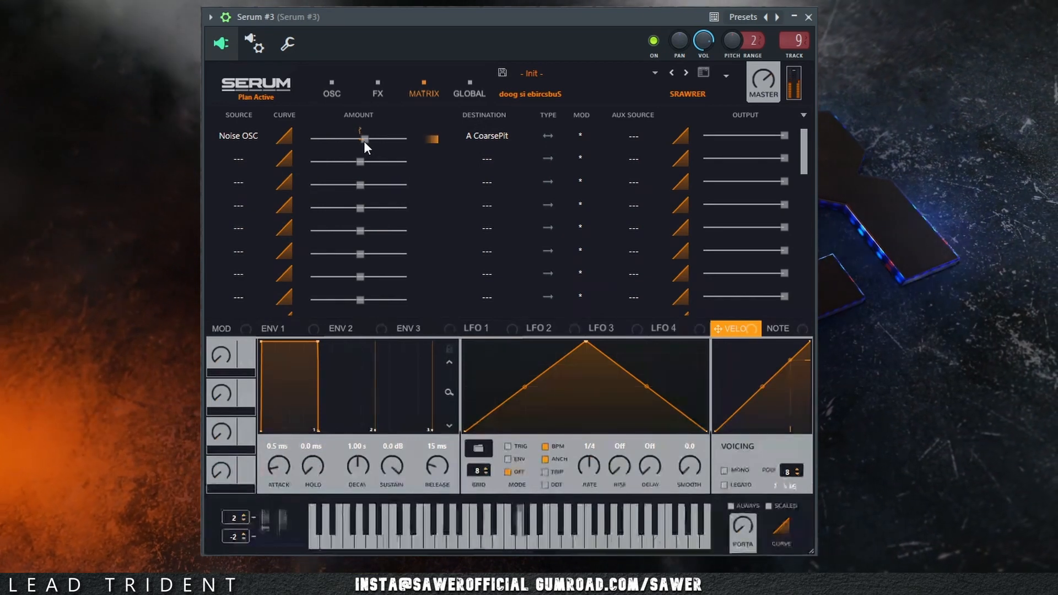
pyautogui.click(332, 83)
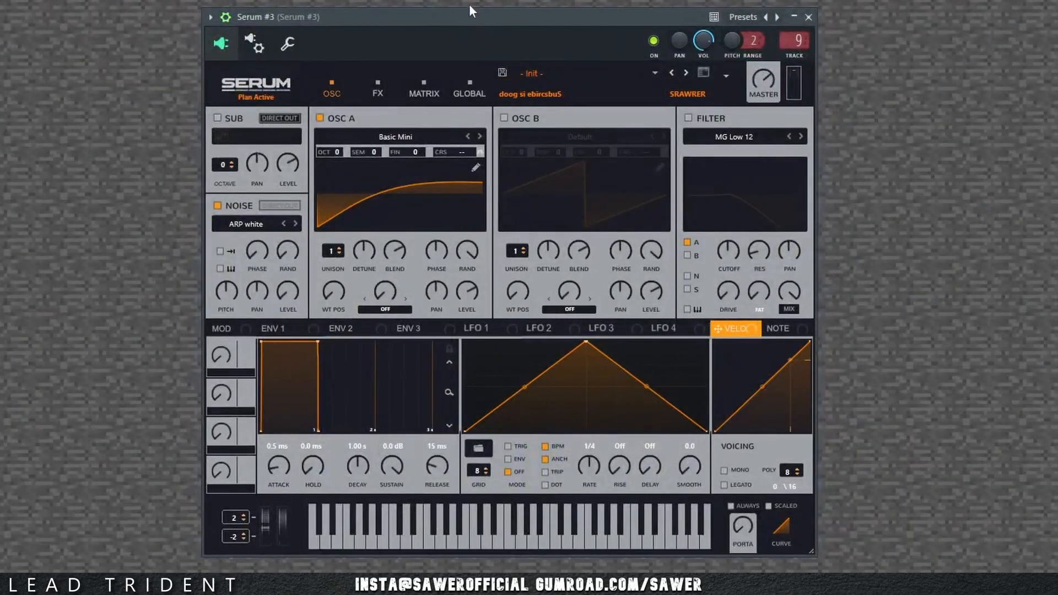
# - Load a sine-like shape from the Basic presets into LFO 1
pyautogui.moveTo(471, 8); pyautogui.dragTo(483, 10)
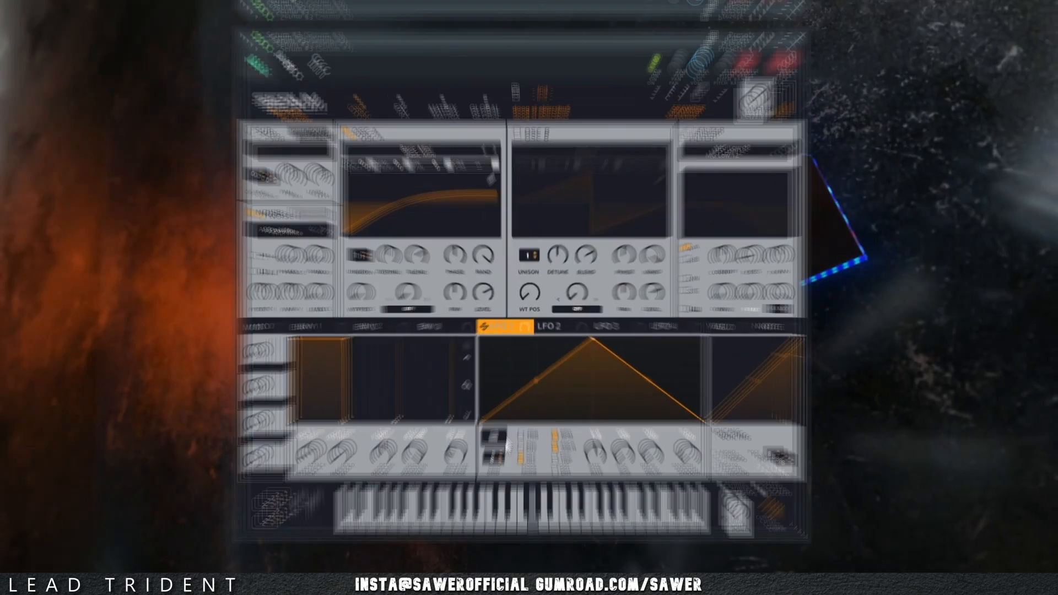
pyautogui.click(489, 450)
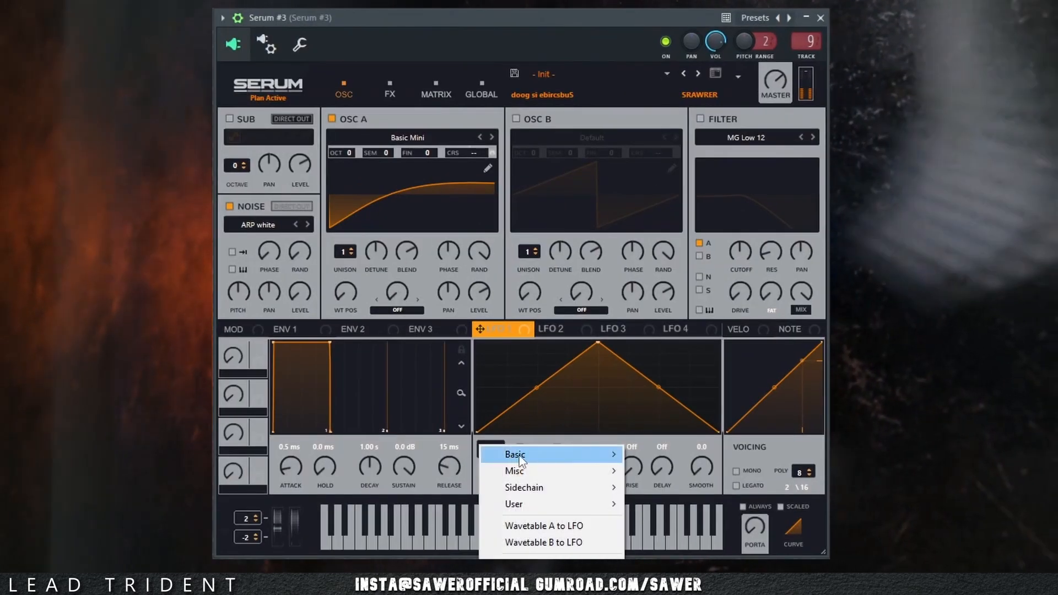
pyautogui.moveTo(521, 460)
pyautogui.click(656, 587)
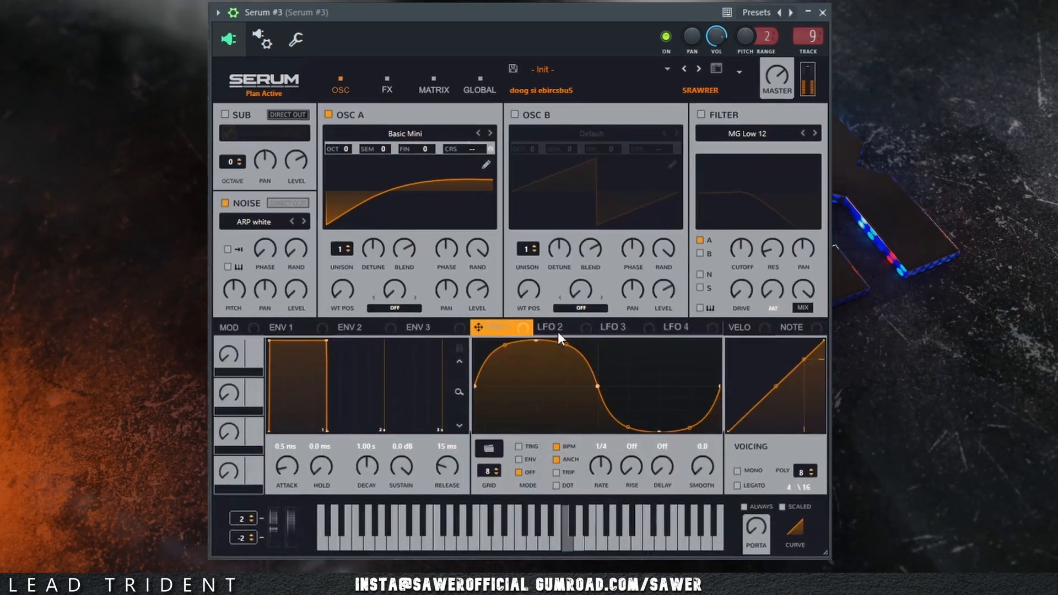
# - Set LFO 2 to Env mode and reshape it into a curve that stays near zero and rises steeply to full level
pyautogui.click(447, 128)
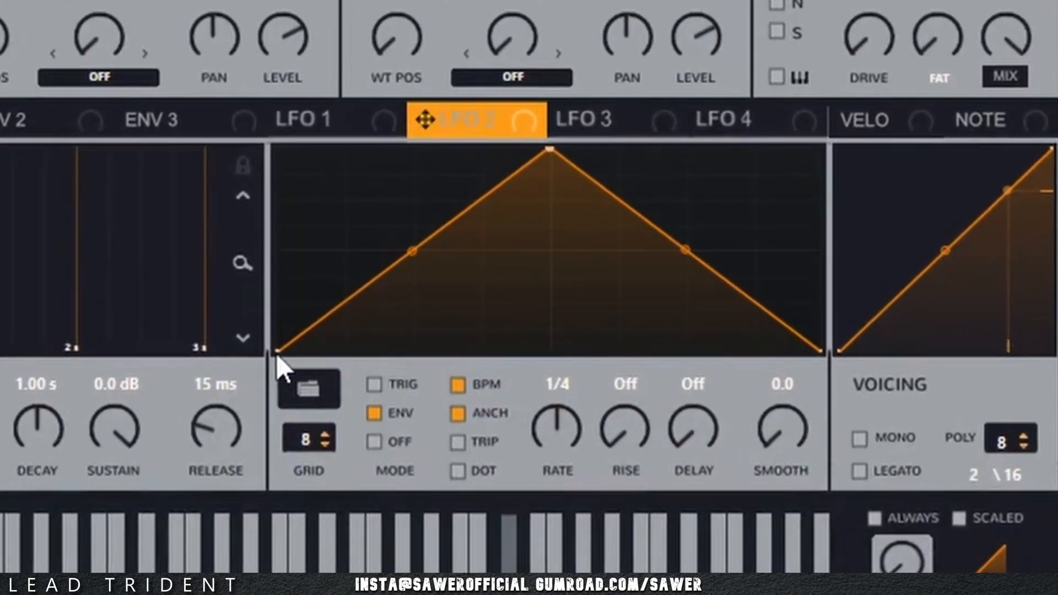
pyautogui.moveTo(278, 344); pyautogui.dragTo(255, 98)
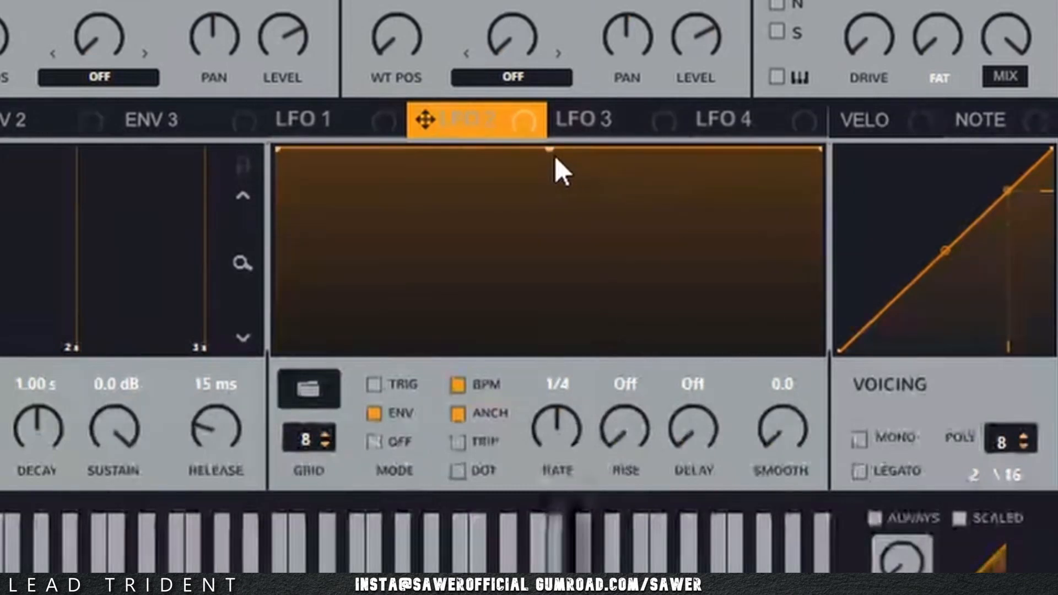
pyautogui.moveTo(551, 151); pyautogui.dragTo(256, 390)
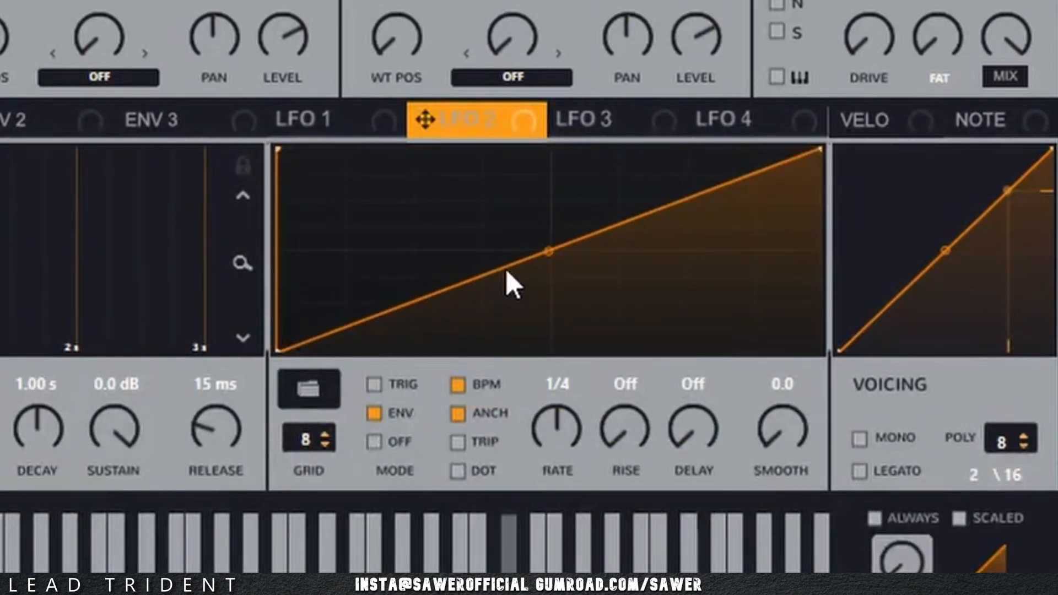
pyautogui.moveTo(546, 265); pyautogui.dragTo(546, 317)
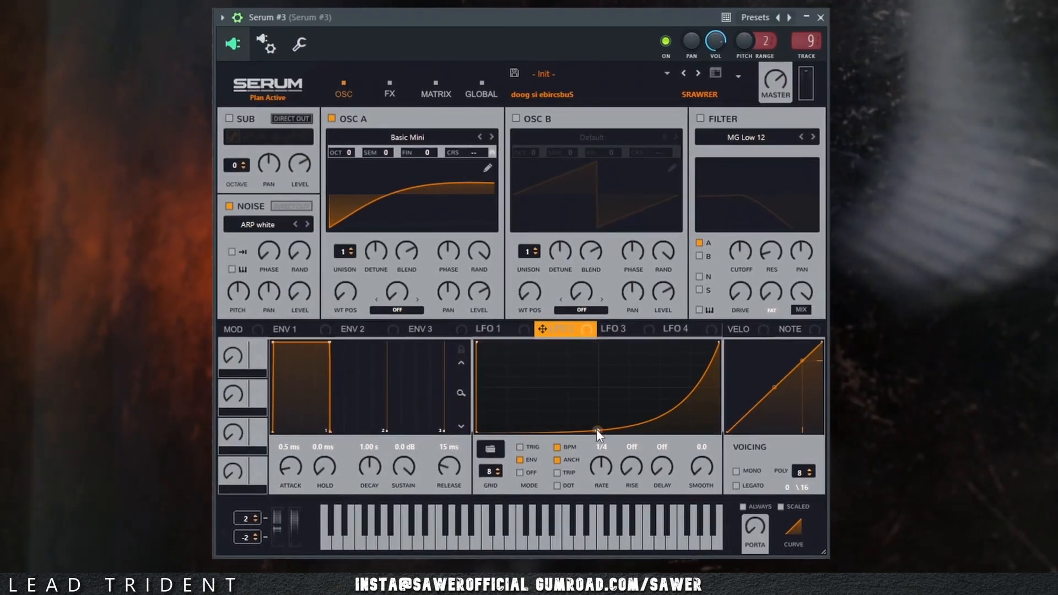
# - Add a modulation from LFO 1 to oscillator A's fine pitch (A Fine) with the amount at full positive
pyautogui.click(434, 91)
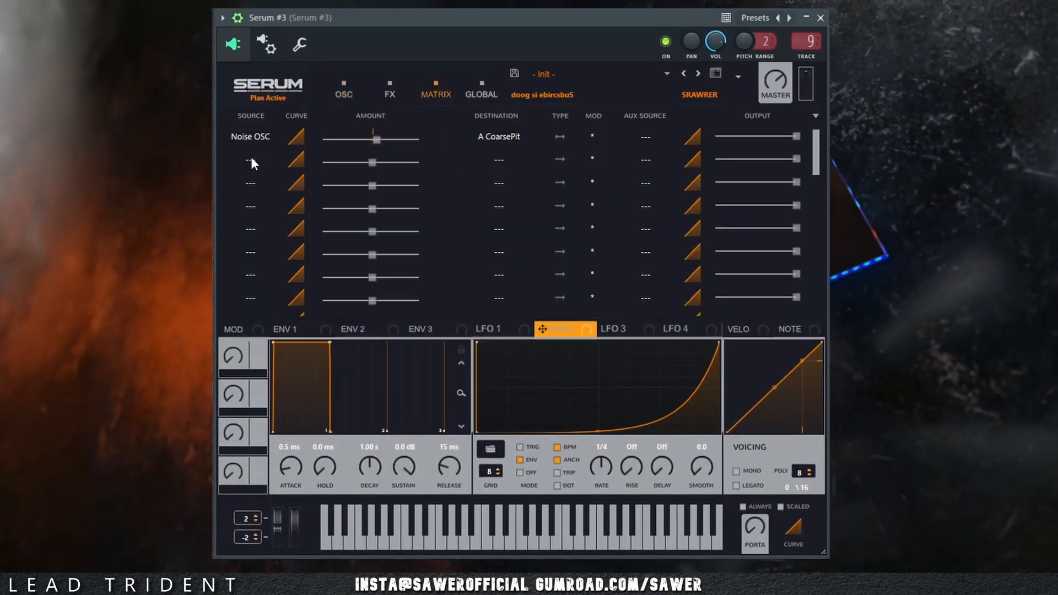
pyautogui.click(251, 159)
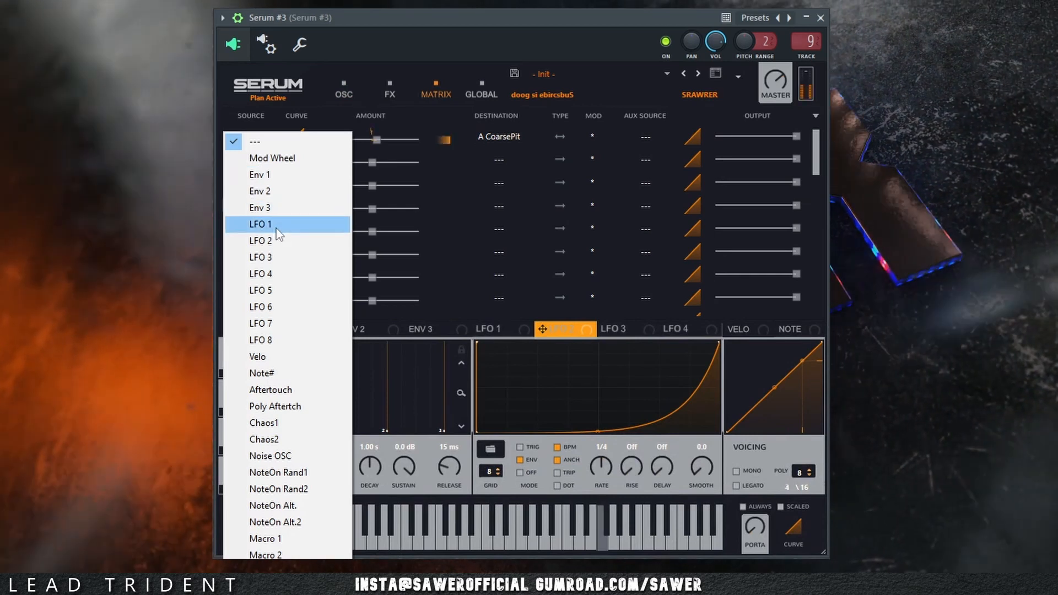
pyautogui.click(274, 225)
pyautogui.click(499, 160)
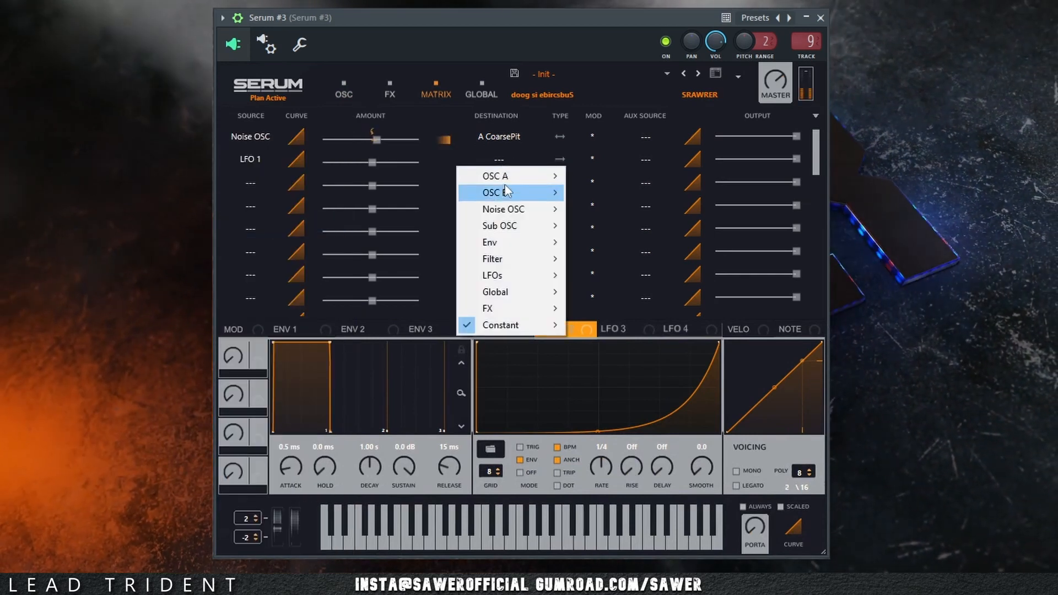
pyautogui.moveTo(499, 178)
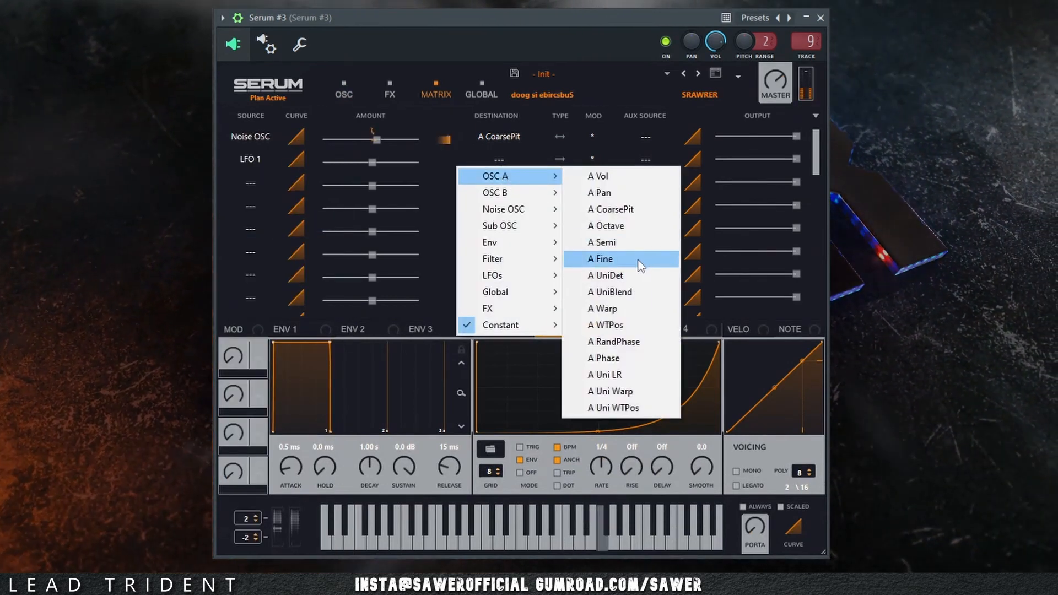
pyautogui.click(624, 259)
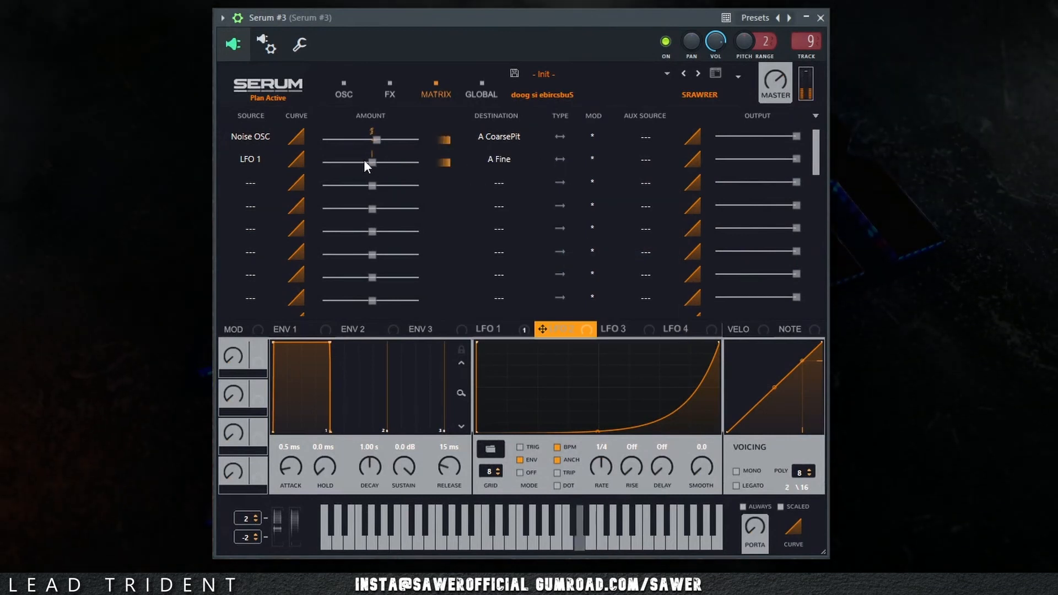
pyautogui.moveTo(365, 161); pyautogui.dragTo(470, 161)
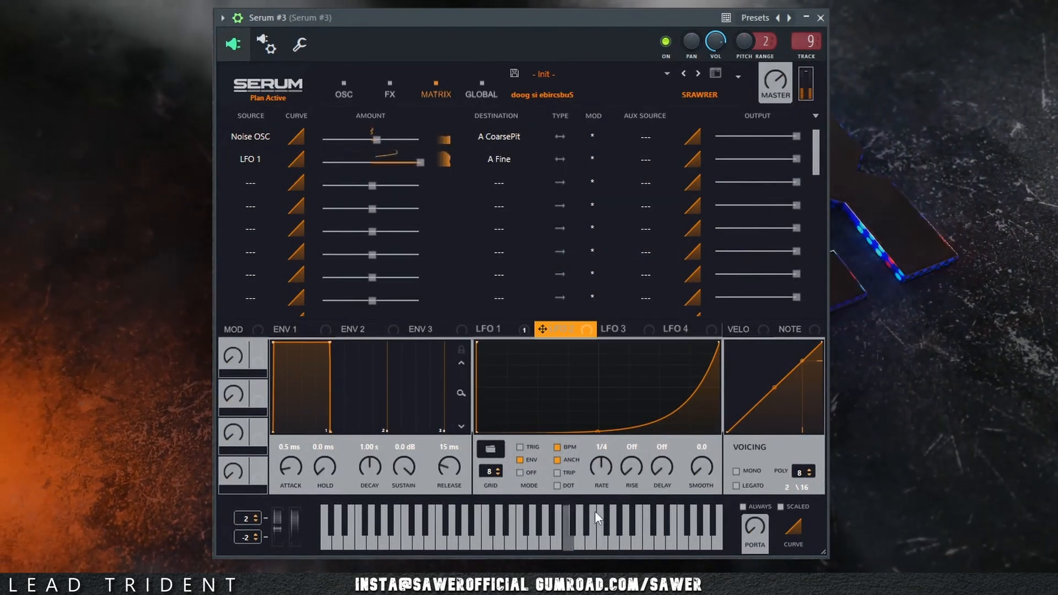
# - Set LFO 1's rate to 1/16 and make LFO 2 the auxiliary source of its fine-pitch modulation
pyautogui.click(487, 329)
pyautogui.click(650, 160)
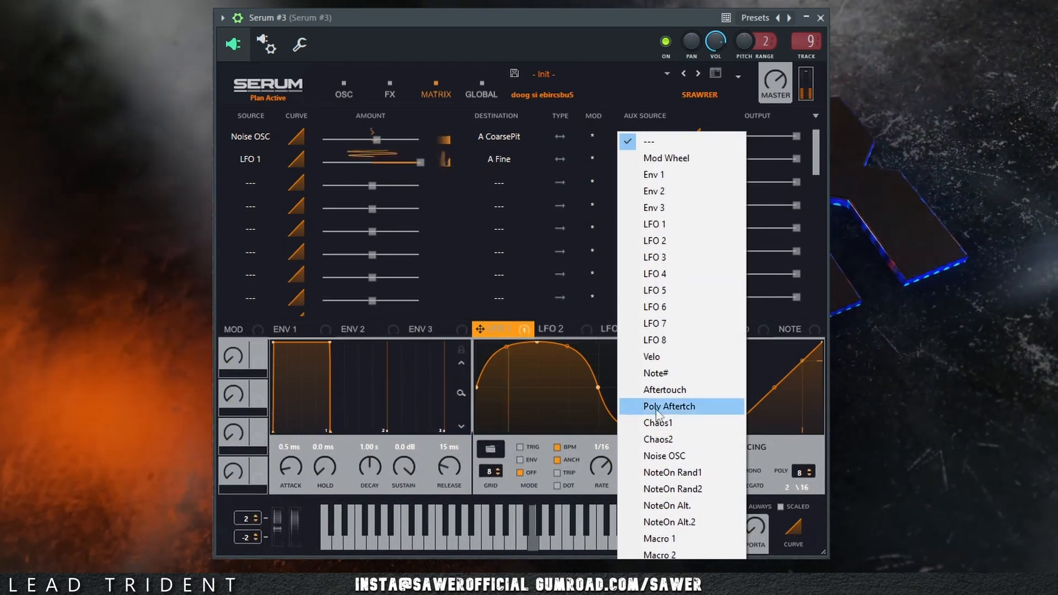
pyautogui.click(669, 239)
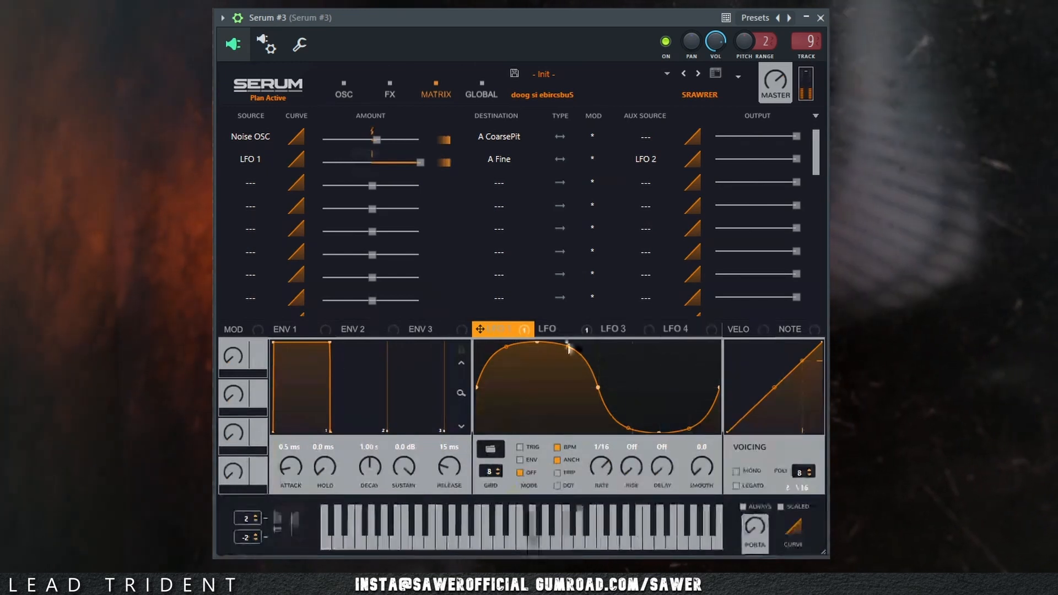
pyautogui.click(565, 329)
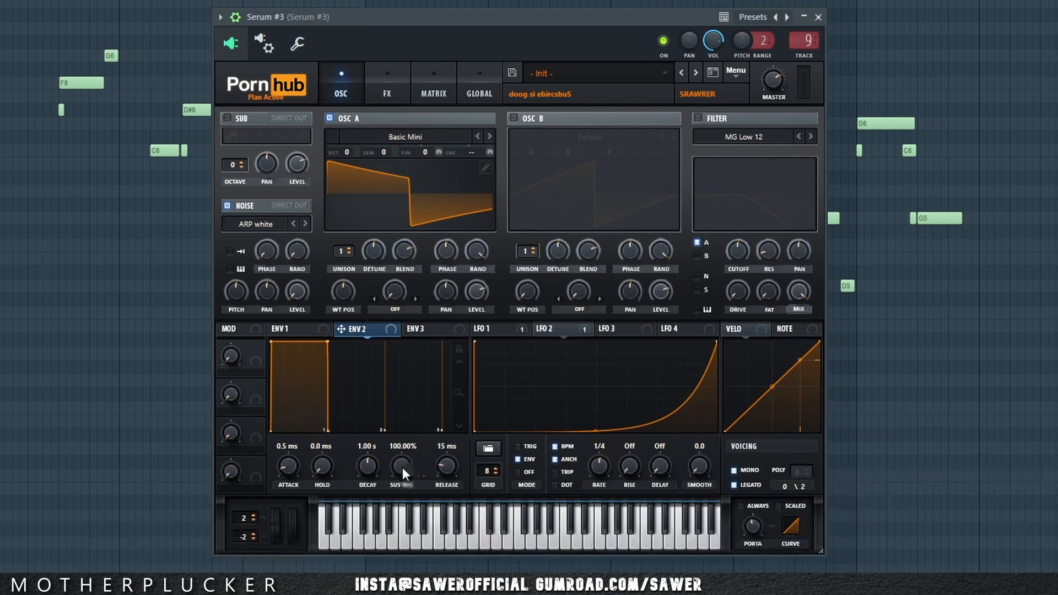
# - Set Env 2's sustain to 57.46% and bend its decay curve so it falls more steeply at the start
pyautogui.moveTo(403, 467); pyautogui.dragTo(403, 491)
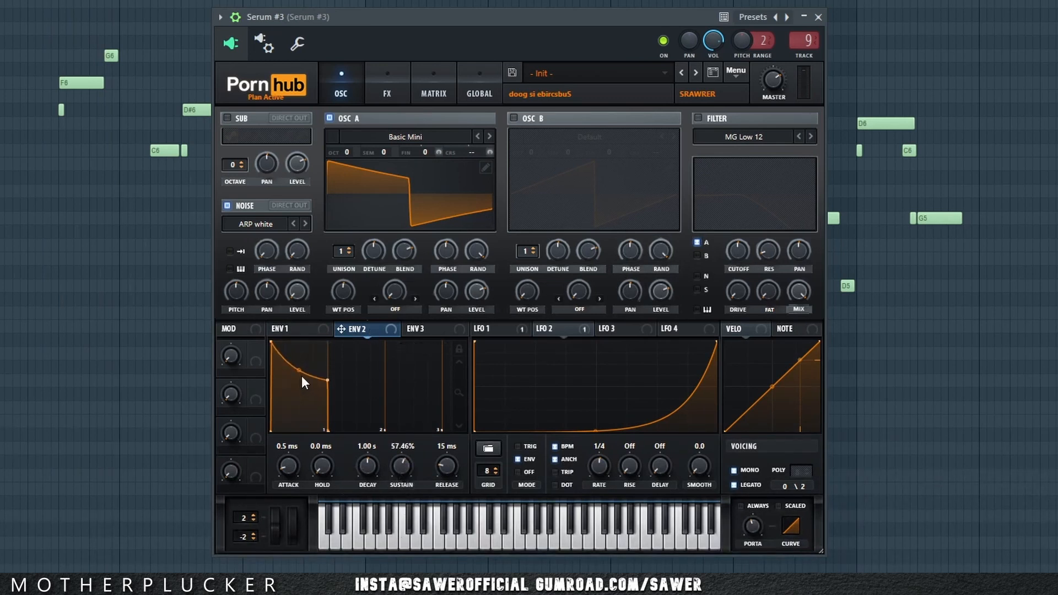
pyautogui.moveTo(299, 372); pyautogui.dragTo(300, 383)
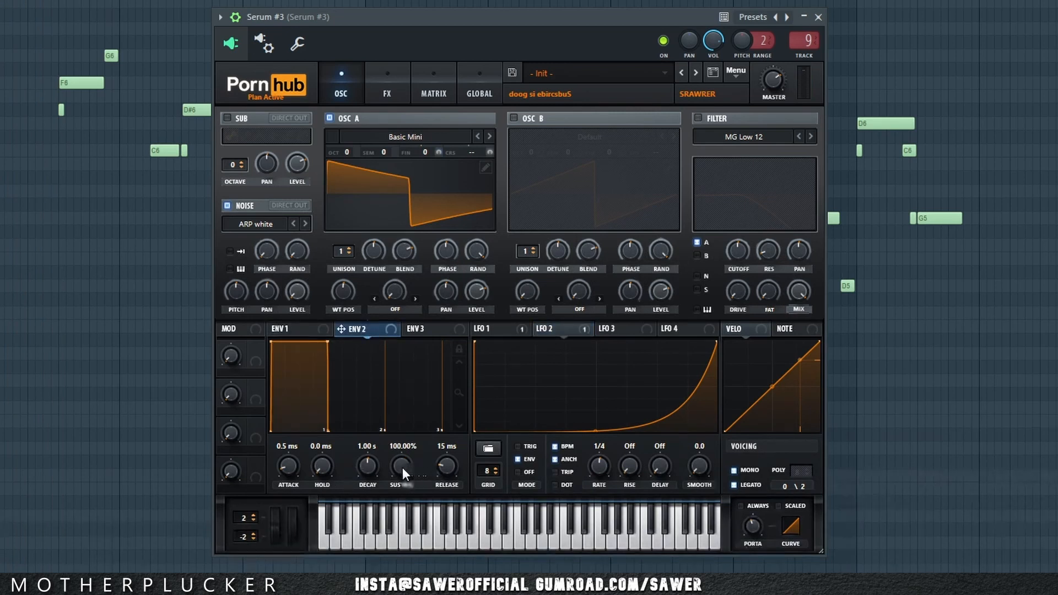
pyautogui.moveTo(402, 467); pyautogui.dragTo(403, 491)
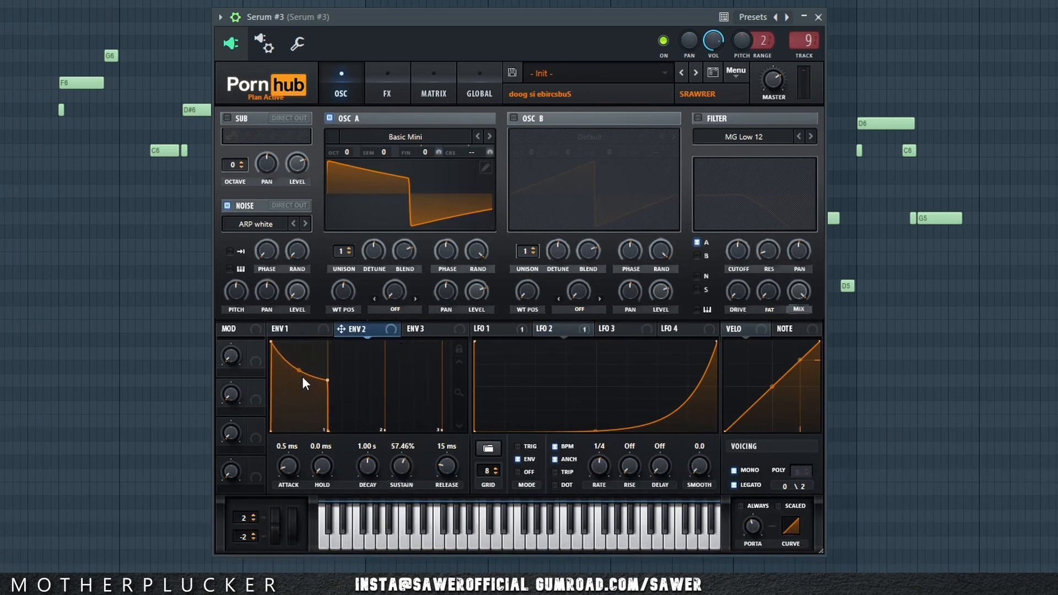
pyautogui.moveTo(300, 371); pyautogui.dragTo(300, 383)
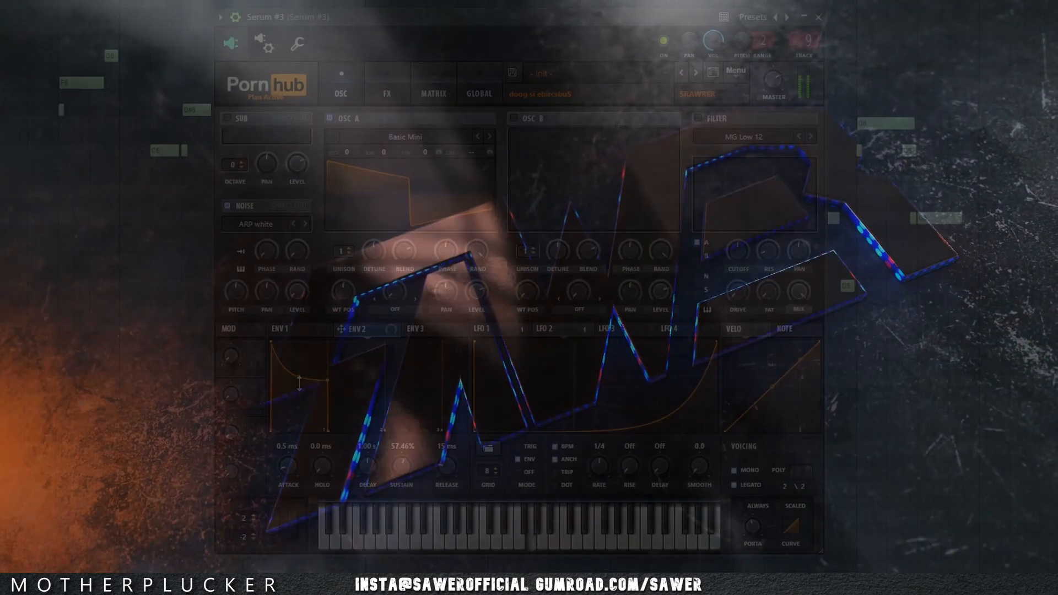
# - Assign Env 2 to the filter cutoff, switch on the MG Low 12 filter and lower its cutoff
pyautogui.moveTo(372, 328); pyautogui.dragTo(737, 249)
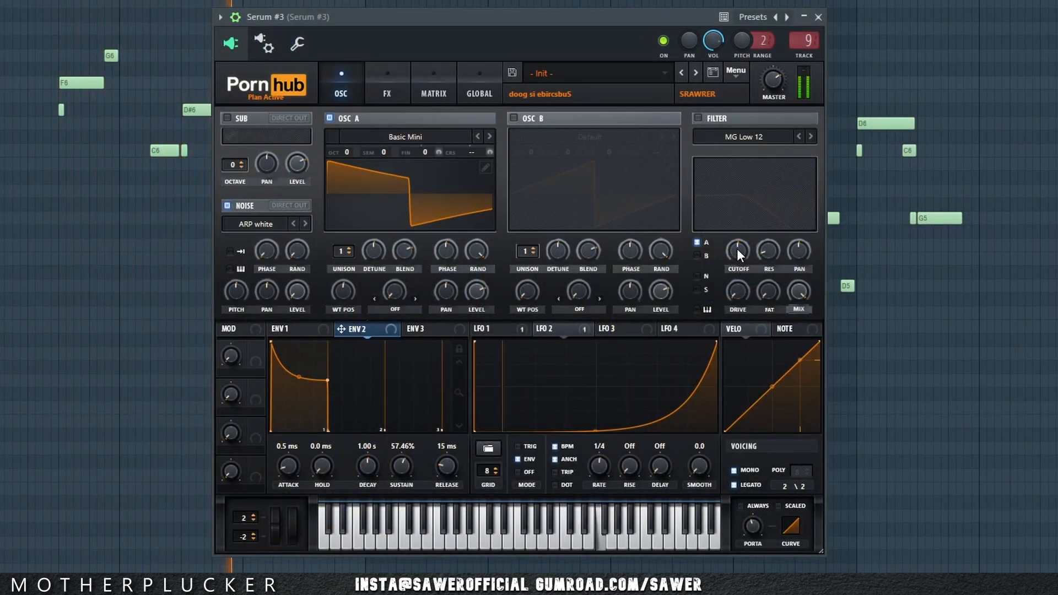
pyautogui.click(699, 120)
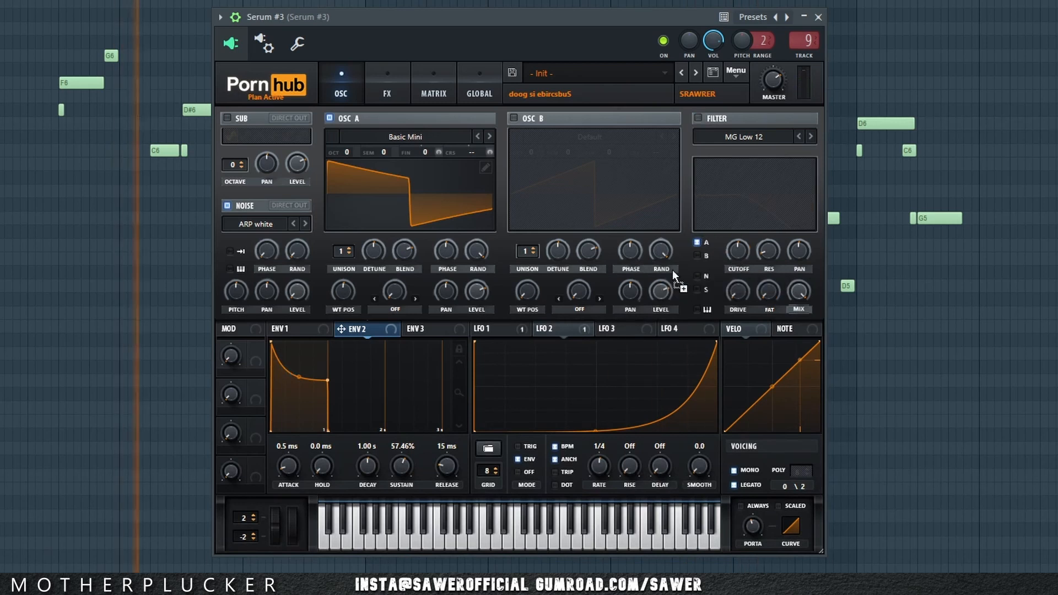
pyautogui.click(699, 119)
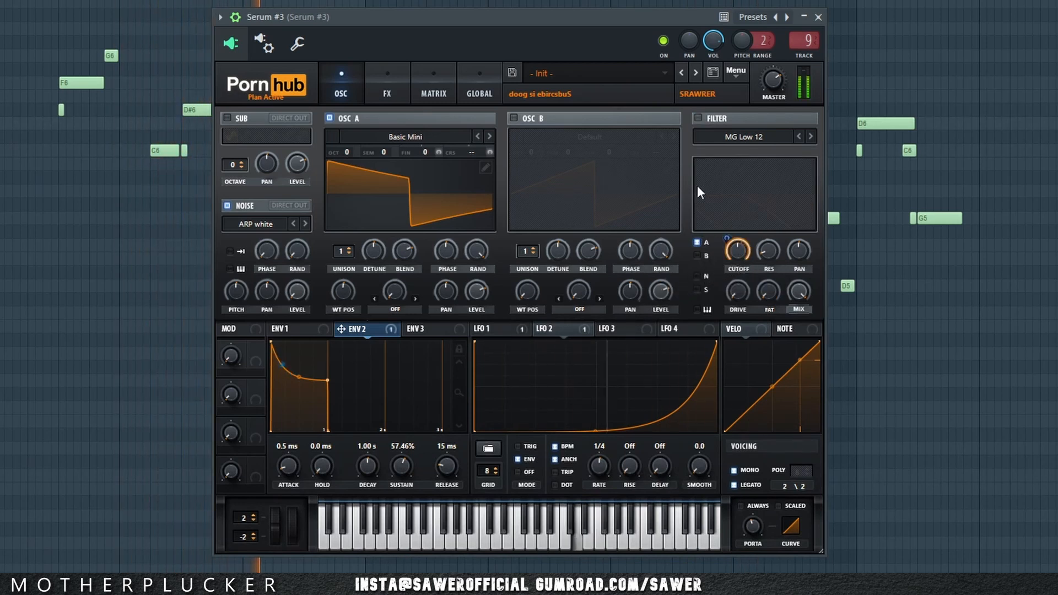
pyautogui.click(700, 118)
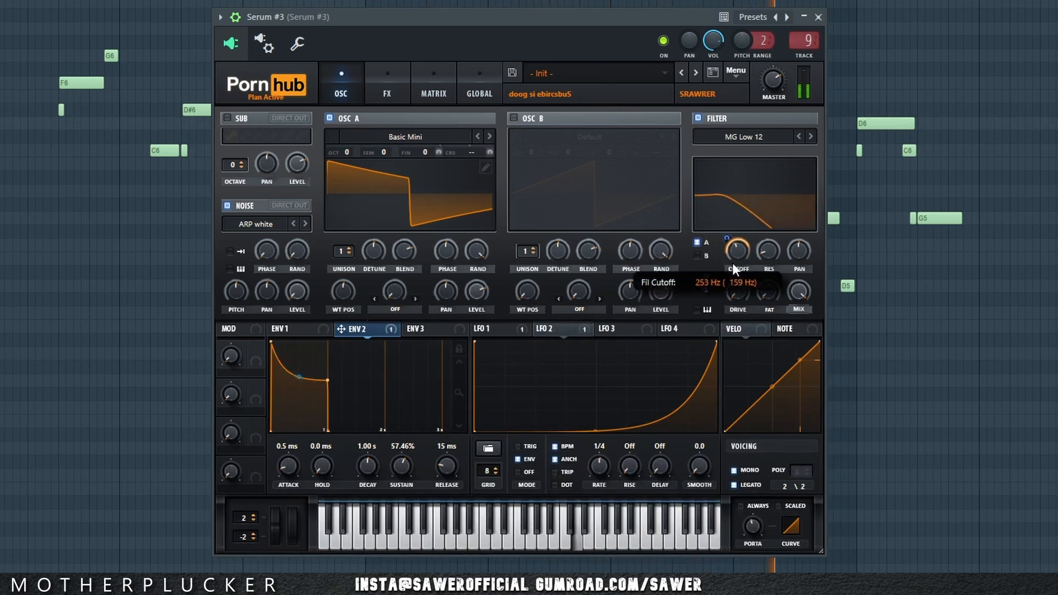
pyautogui.moveTo(733, 264); pyautogui.dragTo(732, 299)
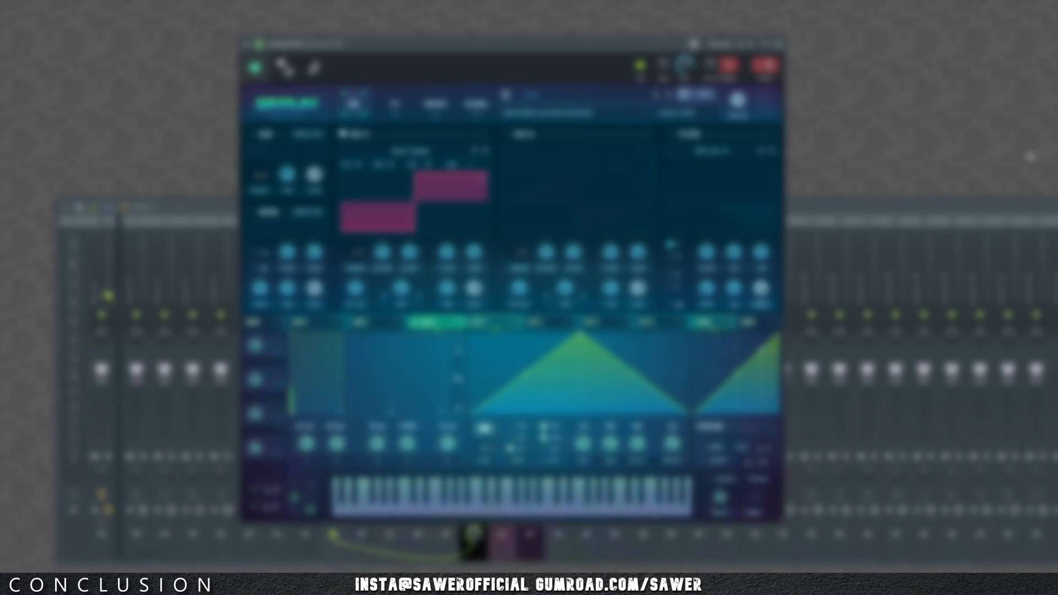
# - Add a modulation in the matrix's first row by choosing a source and a destination
pyautogui.click(436, 104)
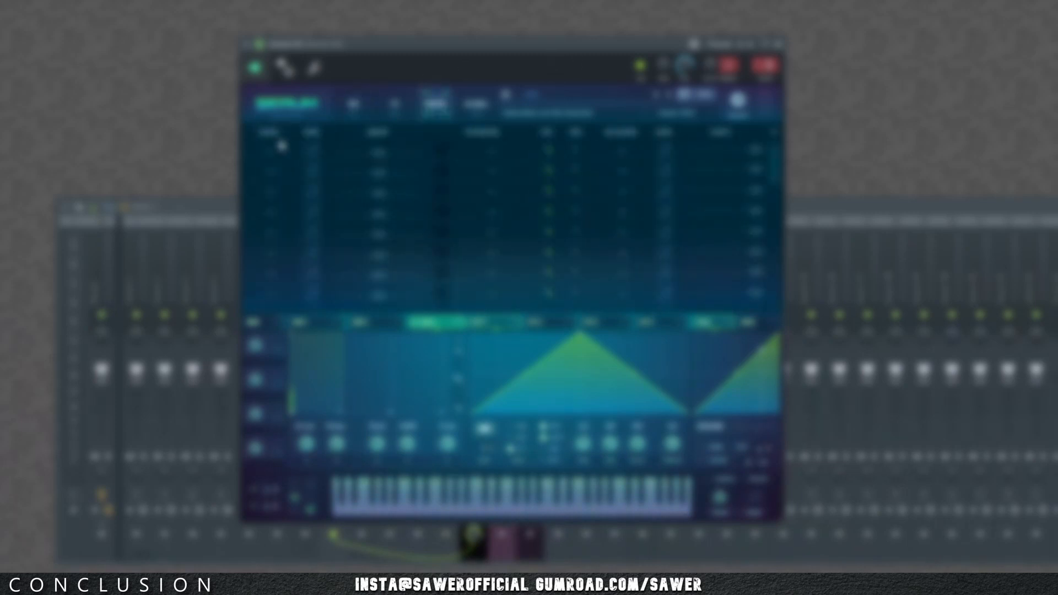
pyautogui.click(272, 163)
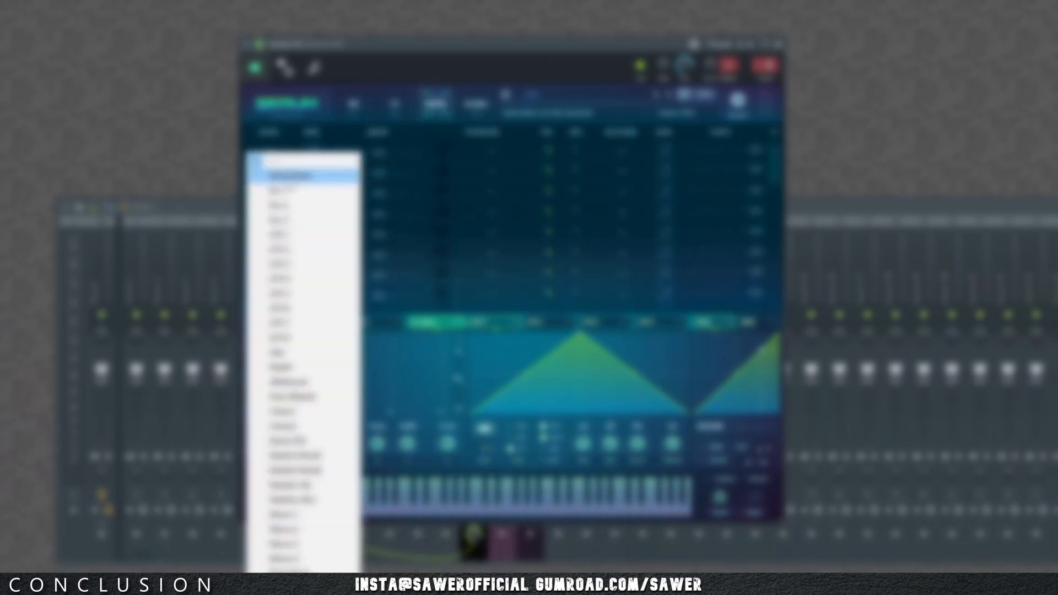
pyautogui.click(342, 219)
pyautogui.click(489, 151)
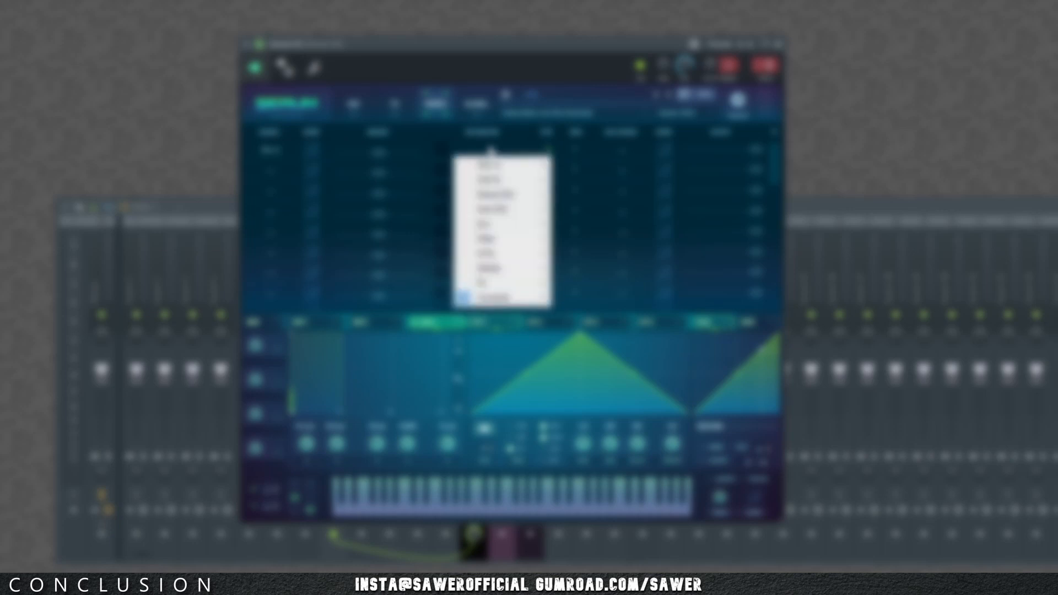
pyautogui.moveTo(530, 194)
pyautogui.click(577, 195)
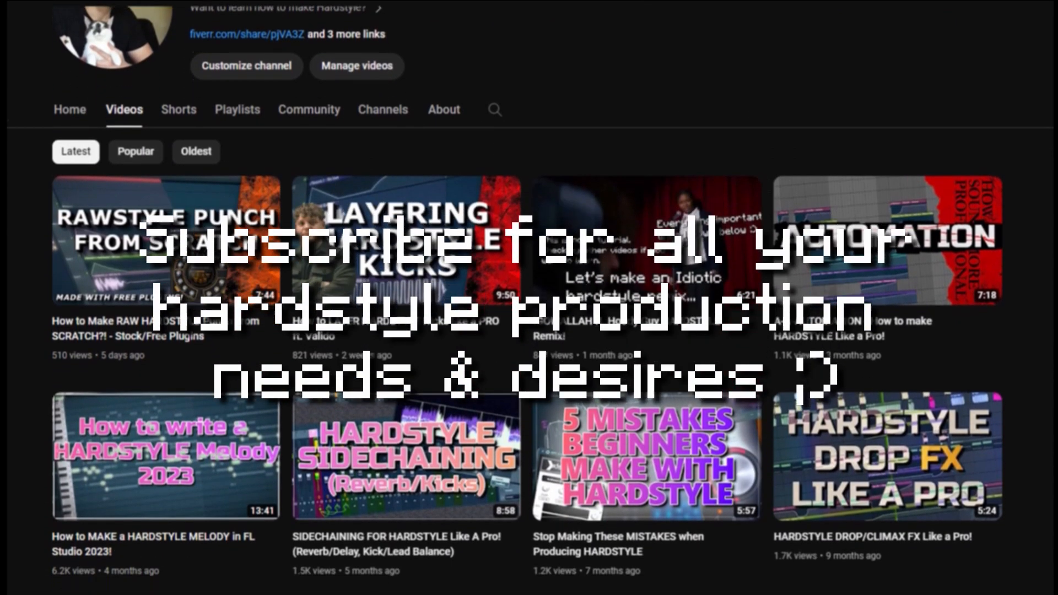
pyautogui.scroll(-3, 530, 331)
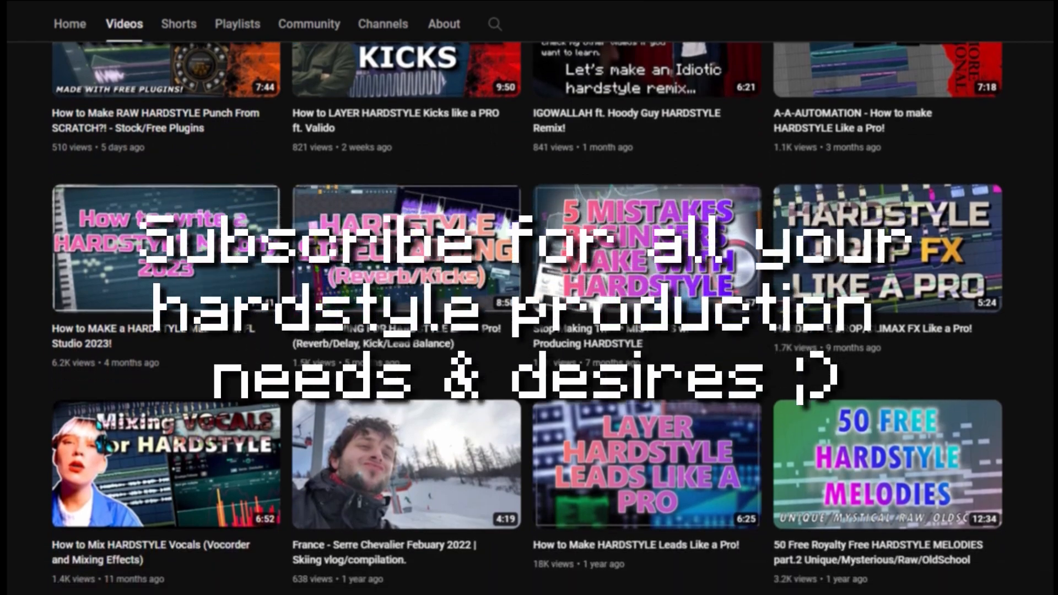
pyautogui.scroll(-3, 529, 309)
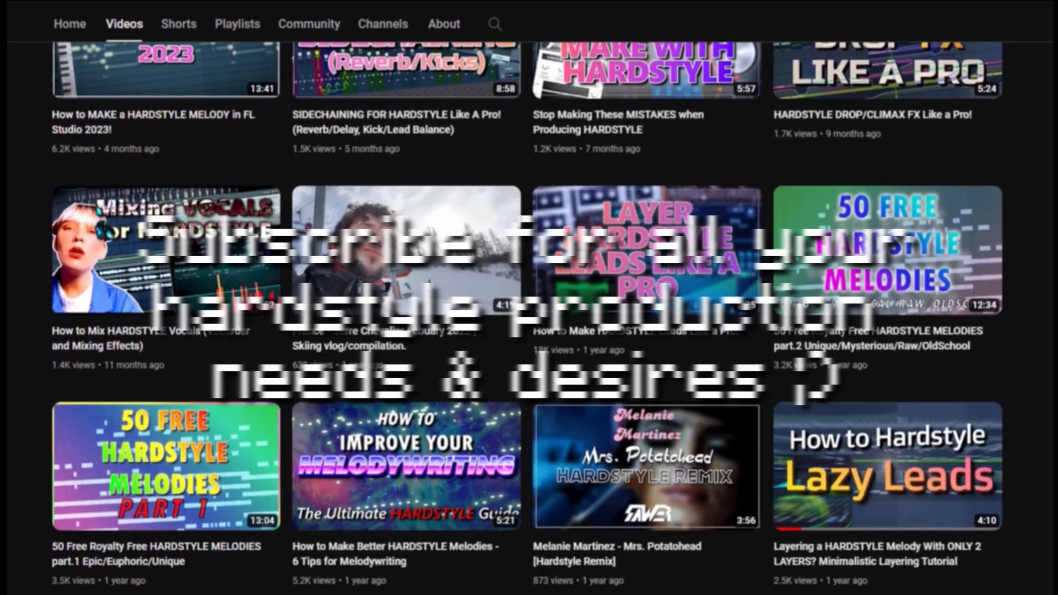